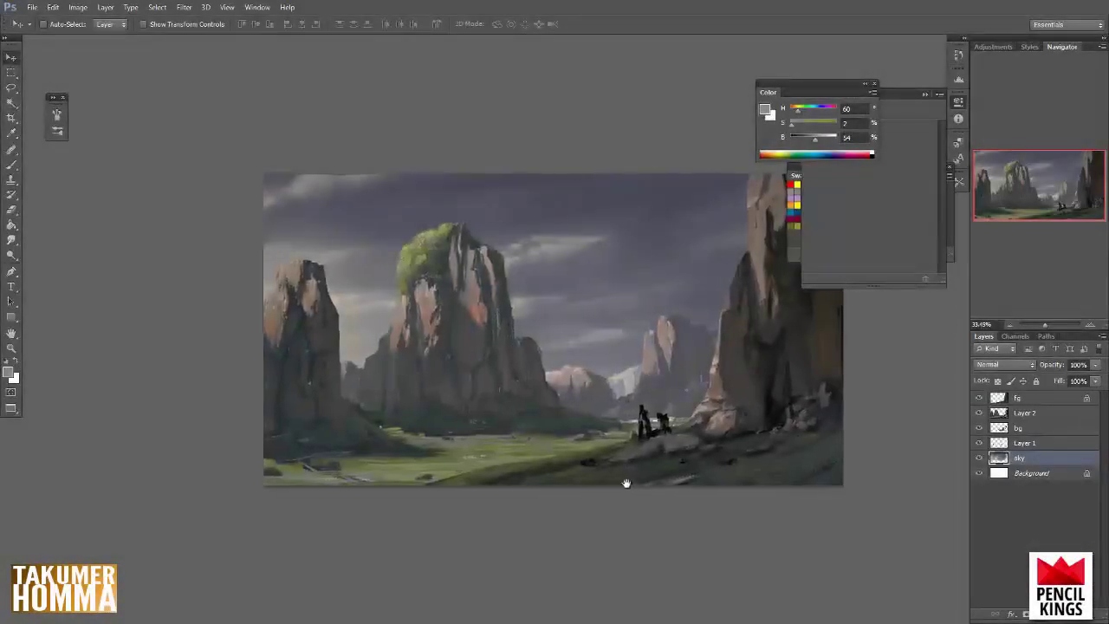
- Select the fg layer and switch to the Brush tool with a brush size of 127 px
drag(626, 486, 543, 473)
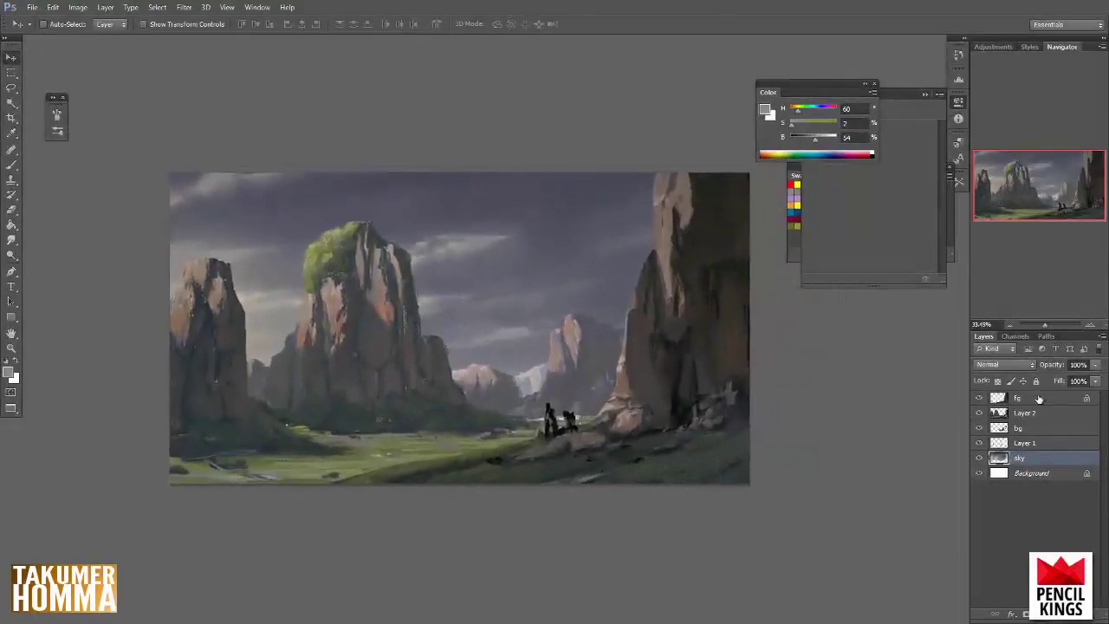
click(1039, 397)
key(b)
right_click(656, 362)
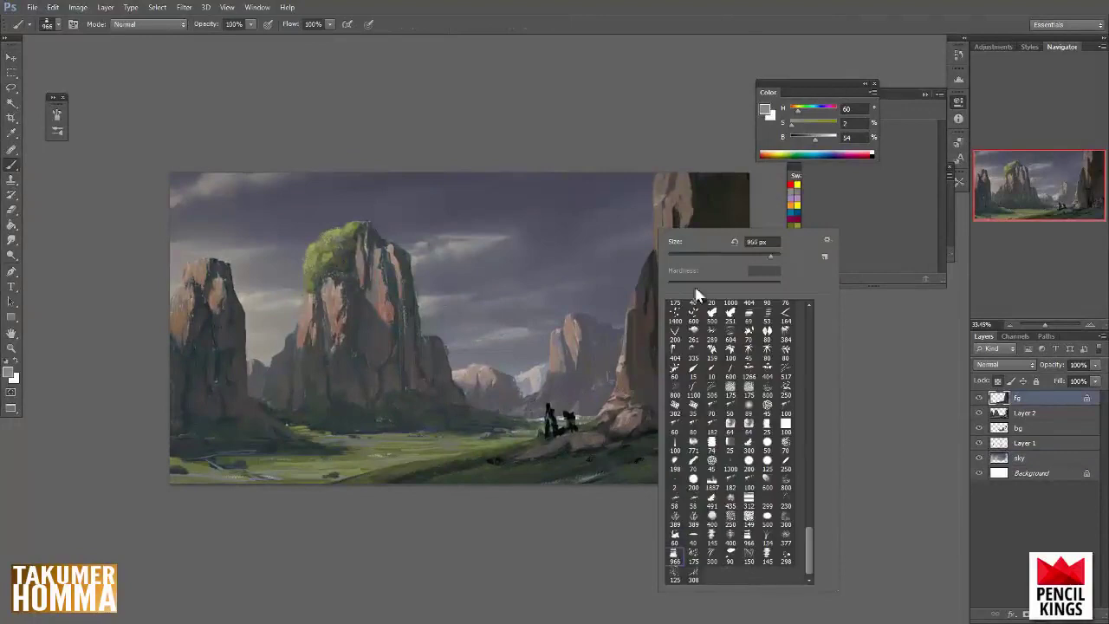
click(698, 256)
key(Return)
- Rotate the brush tip to an angle of 26° in its tip shape settings
key(F5)
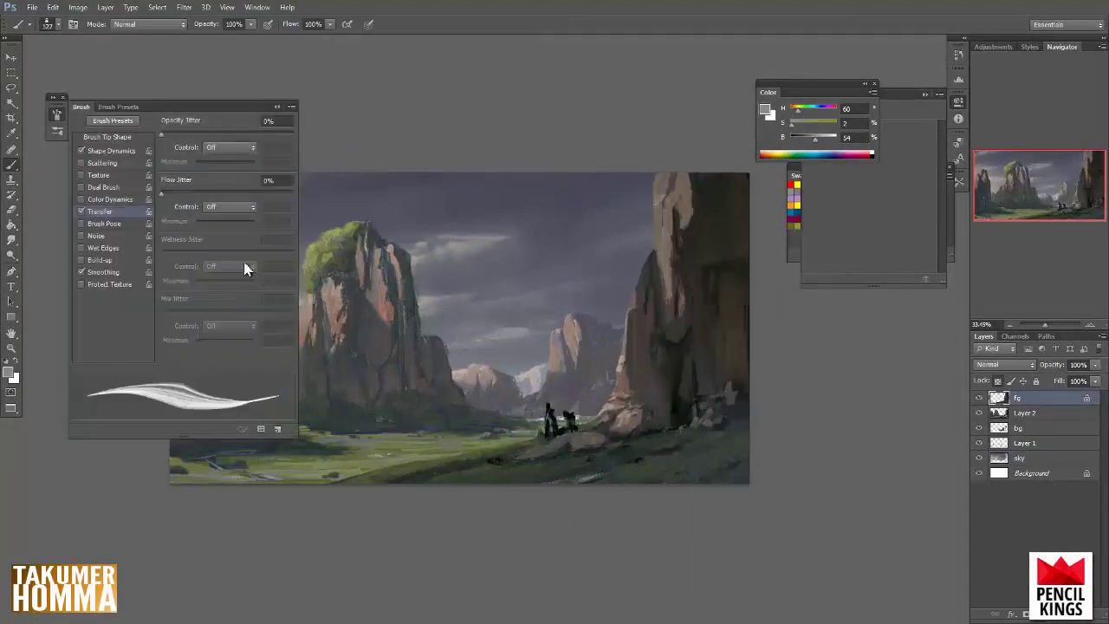
click(107, 136)
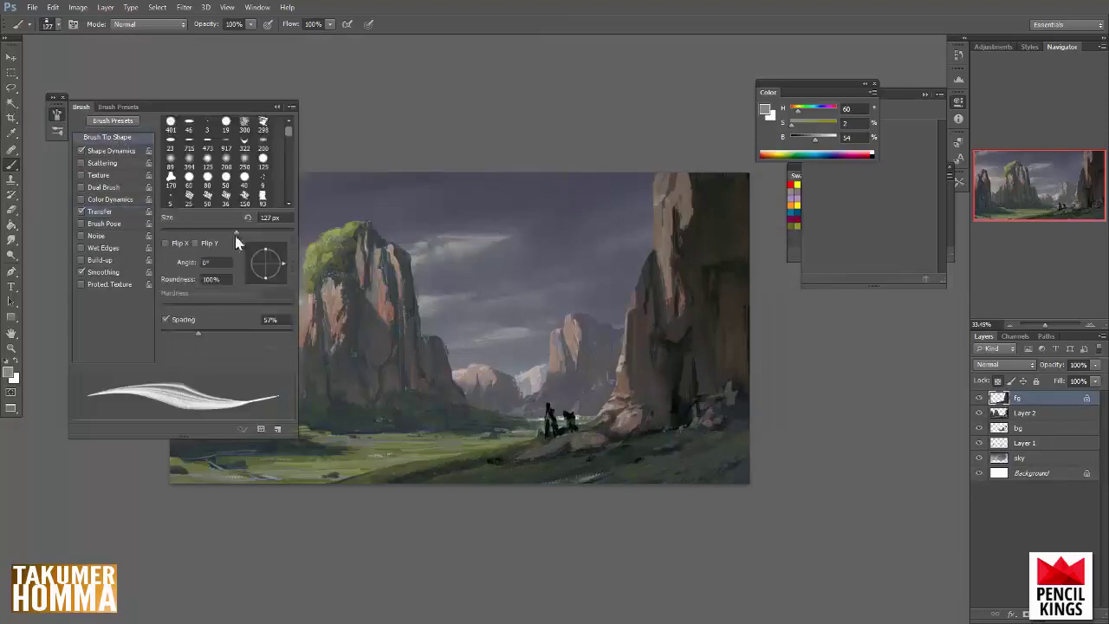
drag(288, 256, 281, 252)
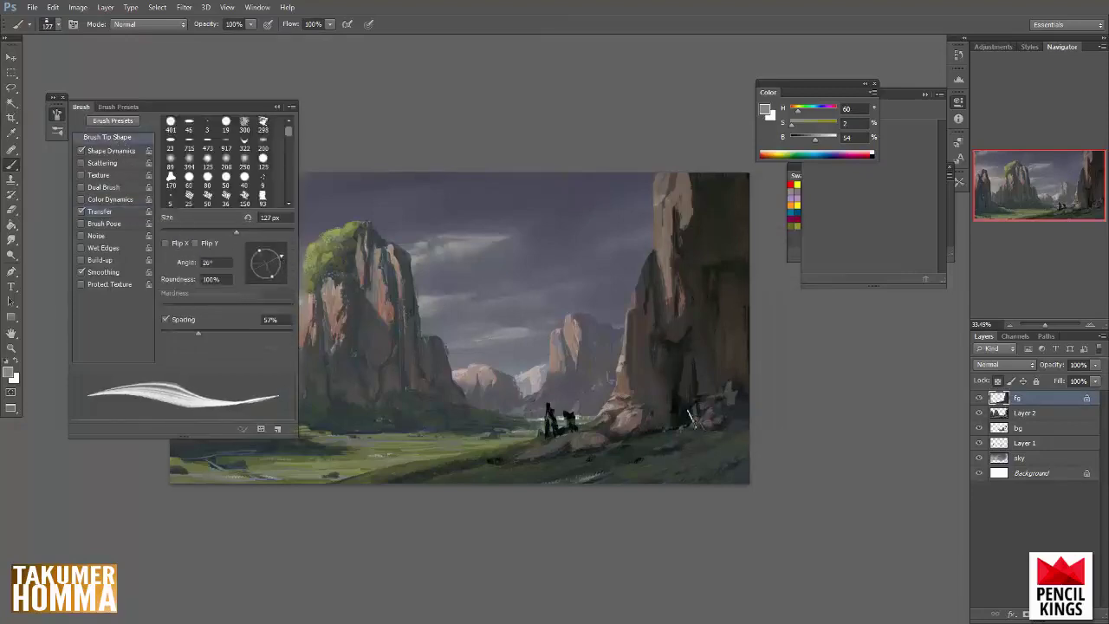
- Paint diagonal yellow-brown streaks on the foreground slope below the large cliff, with a colour around hue 46, saturation 38, brightness 39
drag(634, 453, 741, 415)
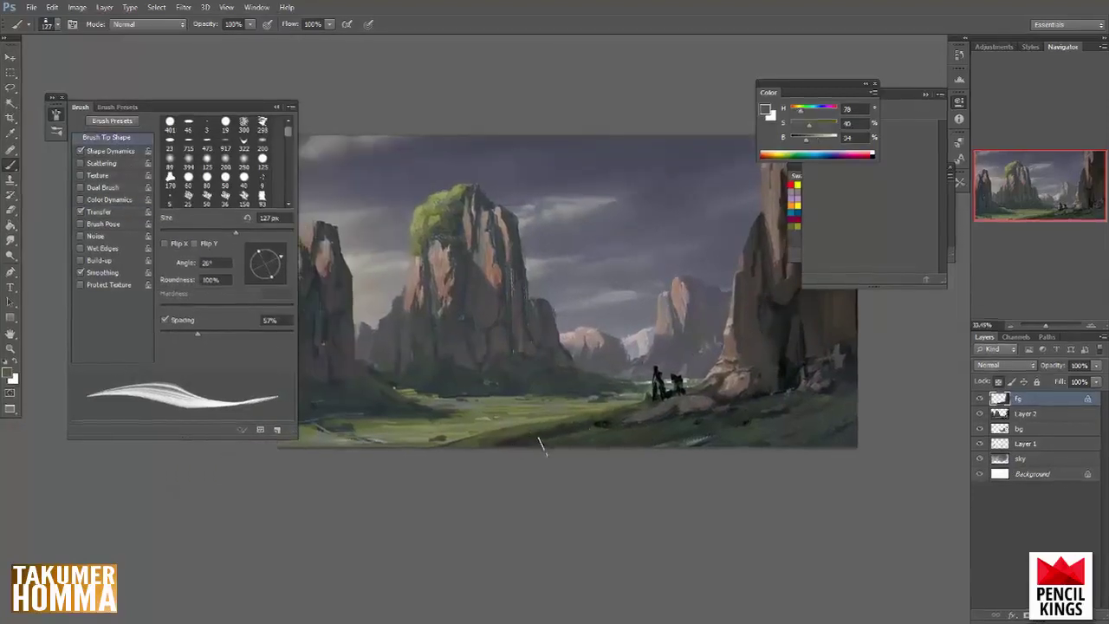
alt+click(600, 423)
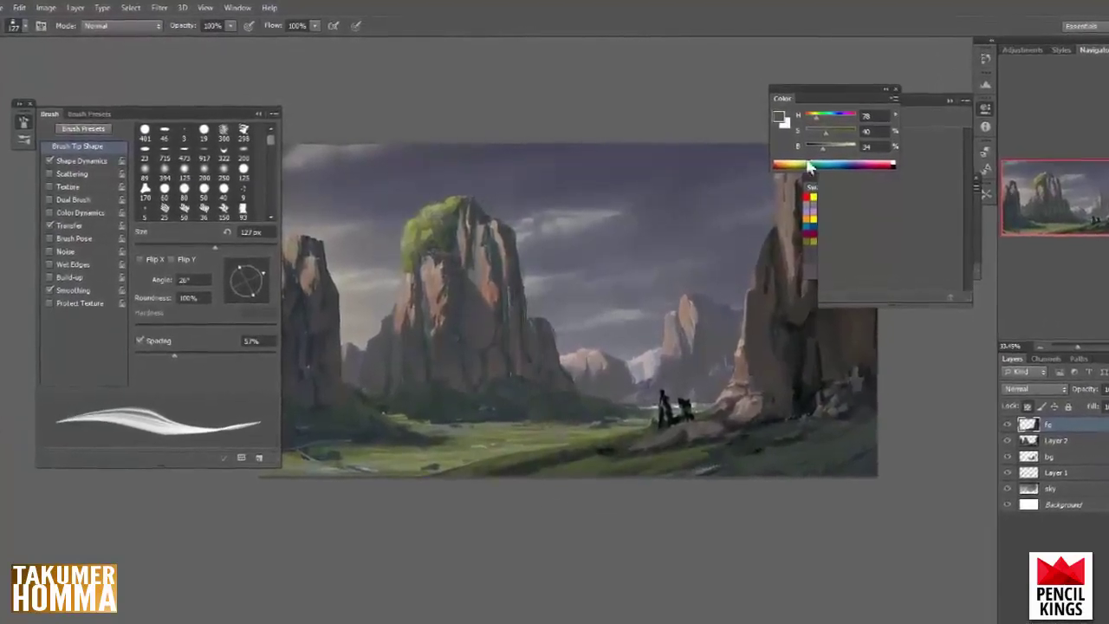
click(812, 116)
click(835, 150)
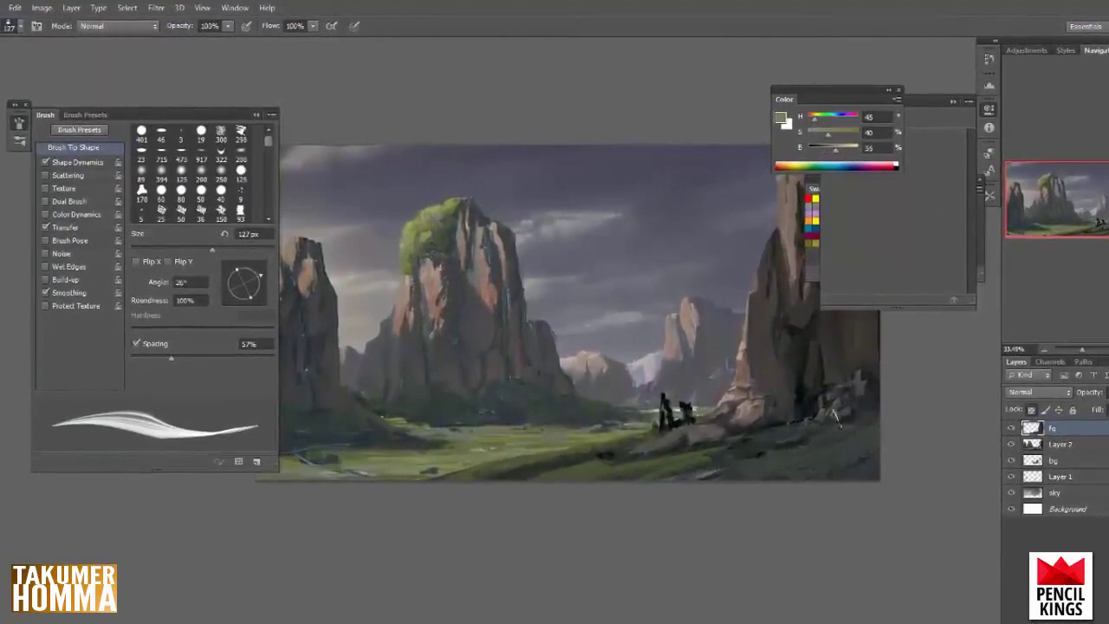
drag(908, 422, 827, 467)
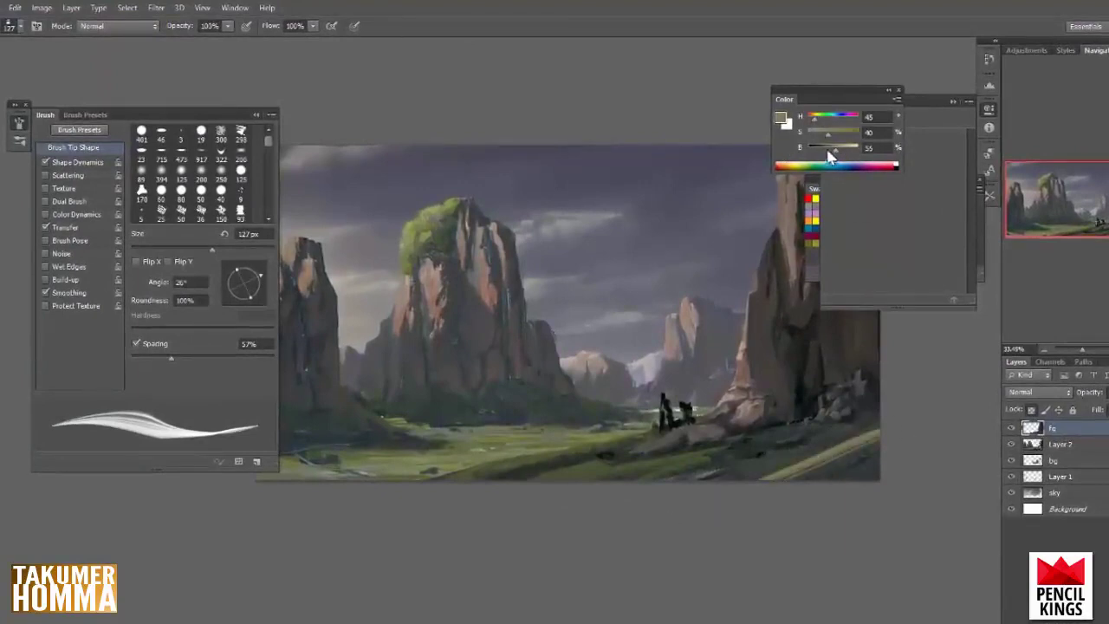
key(ctrl+z)
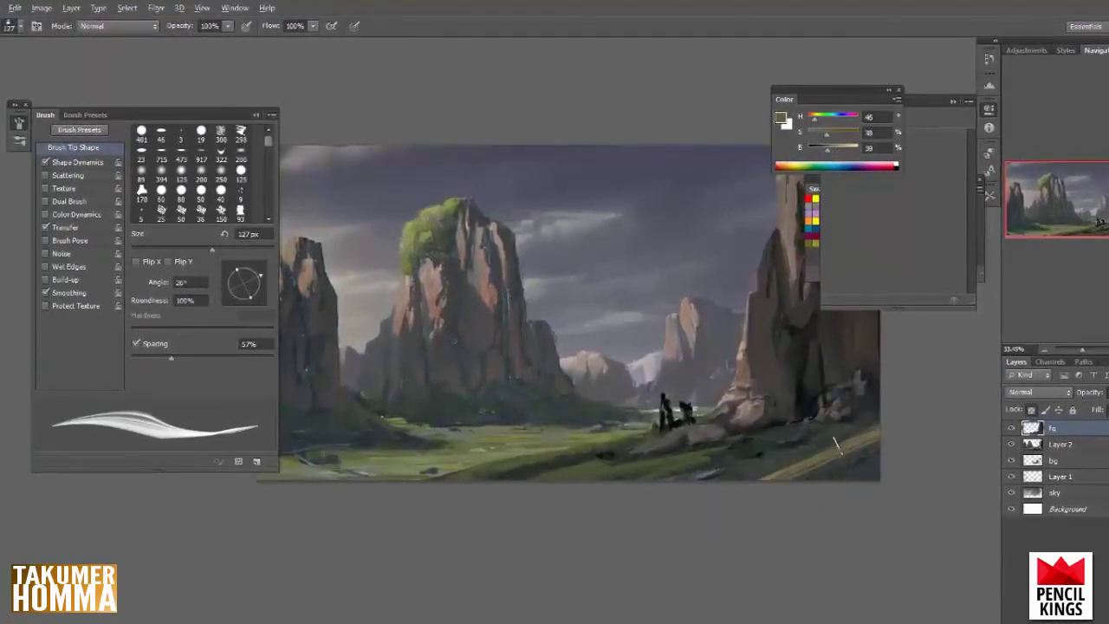
mouse_move(836, 446)
mouse_down()
mouse_move(739, 478)
mouse_move(917, 427)
mouse_up()
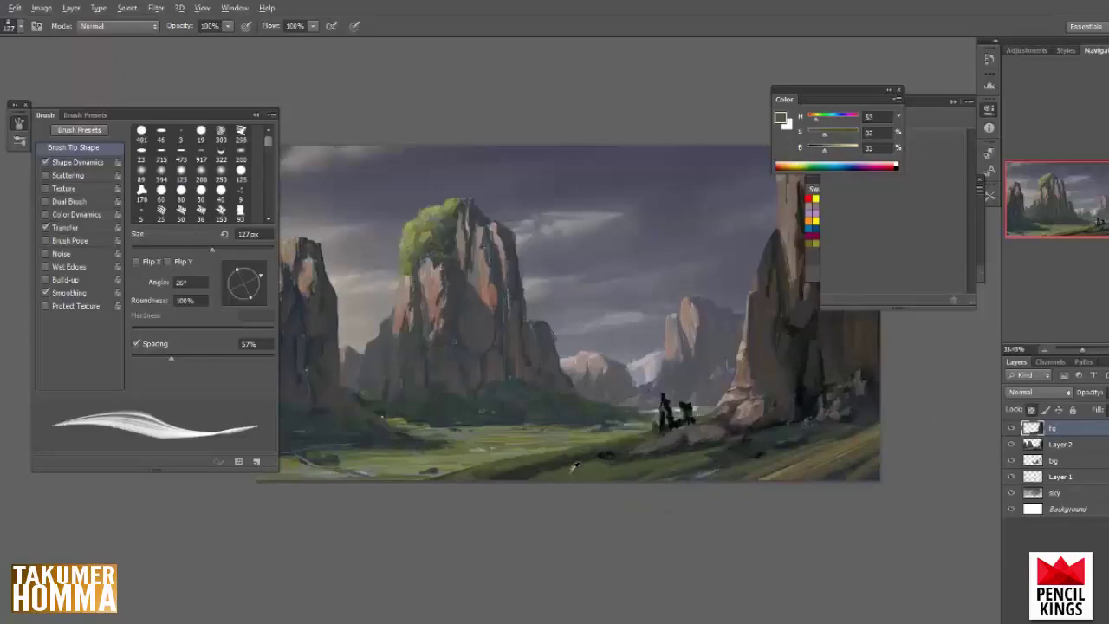
- Sample the slope's olive and dark green tones and build up diagonal strokes from the cliff's base down to the canvas edge
drag(704, 459, 802, 435)
alt+click(779, 434)
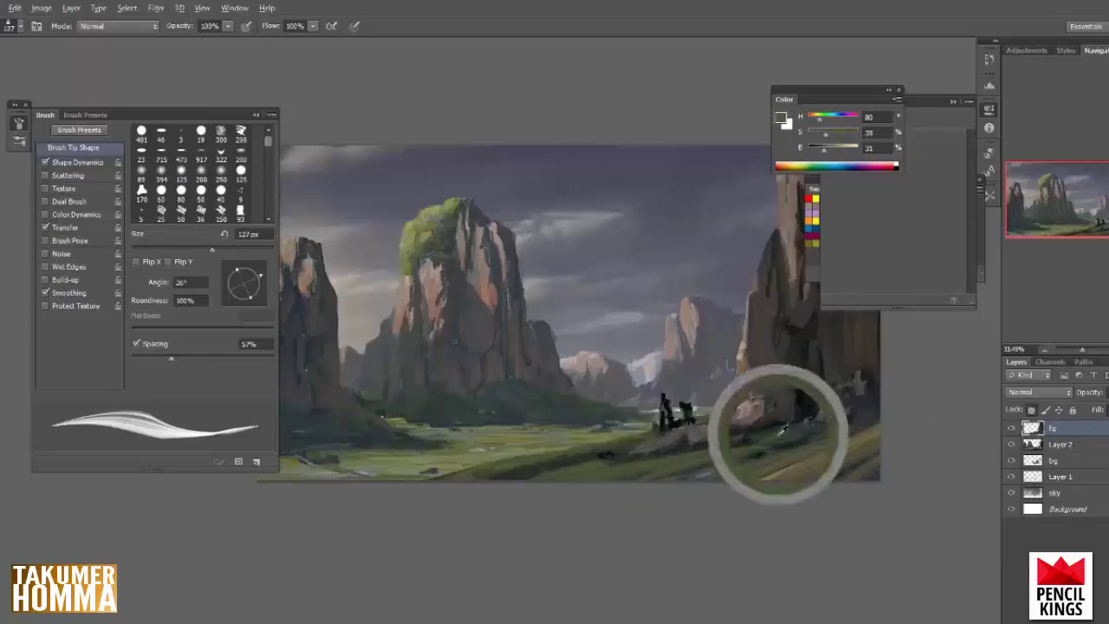
alt+click(681, 467)
drag(704, 449, 795, 425)
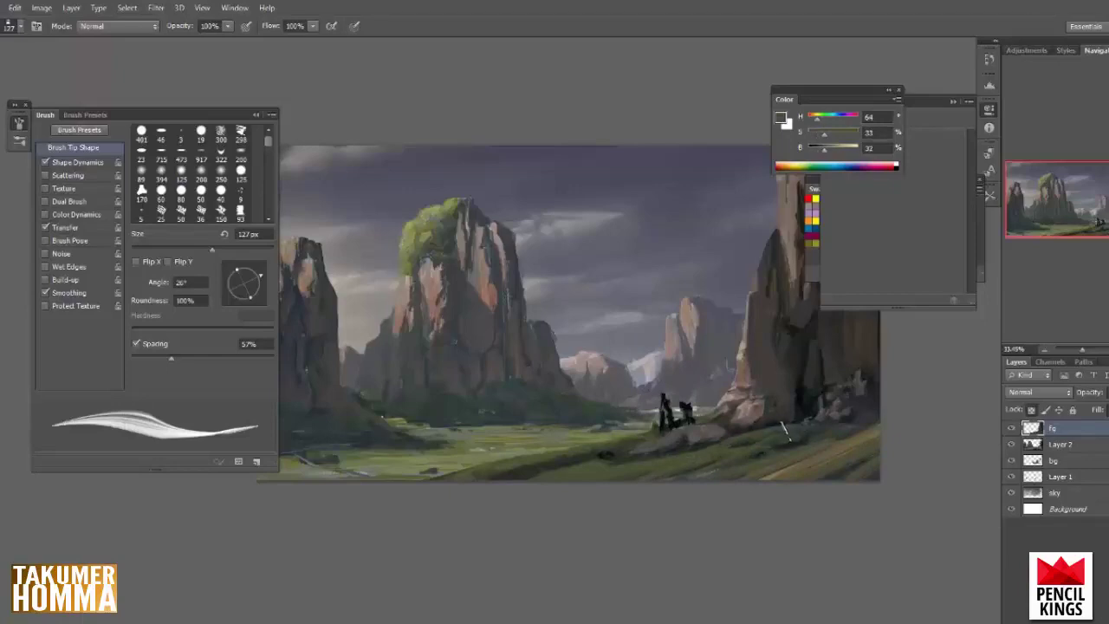
key(ctrl+z)
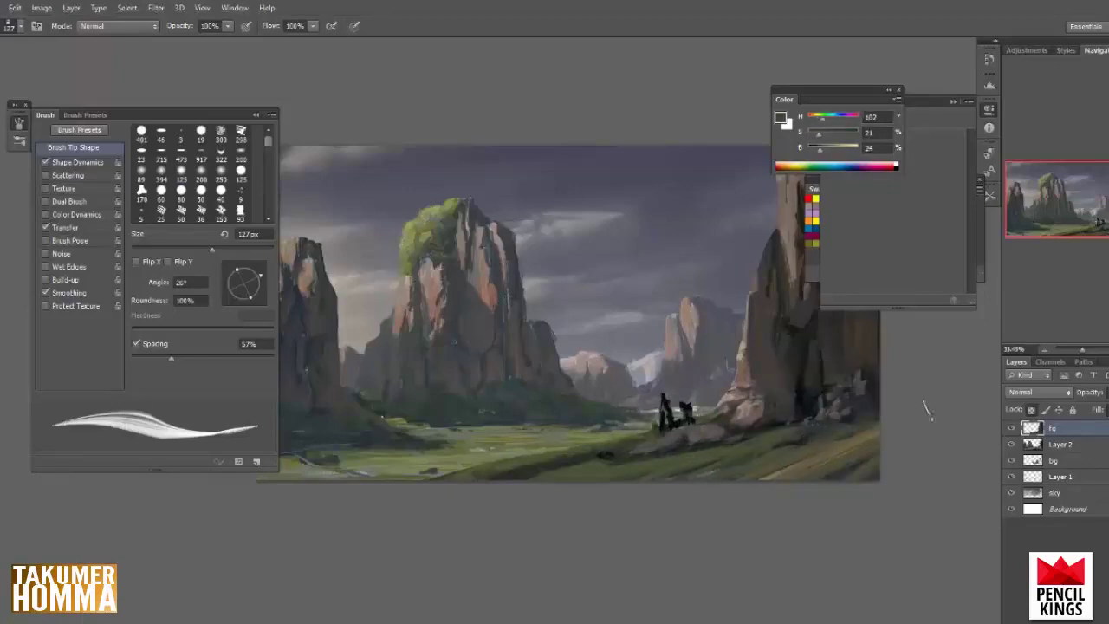
drag(906, 420, 738, 508)
alt+click(790, 452)
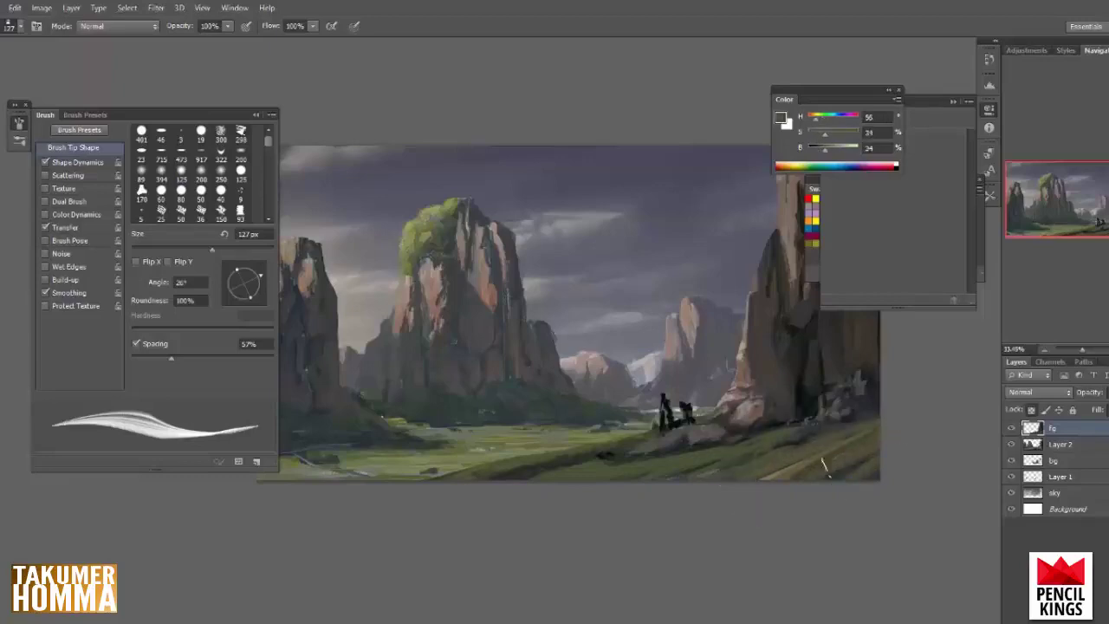
- Enlarge the brush to 329 px and blend the light streaks into the slope with sampled muted greens
right_click(832, 399)
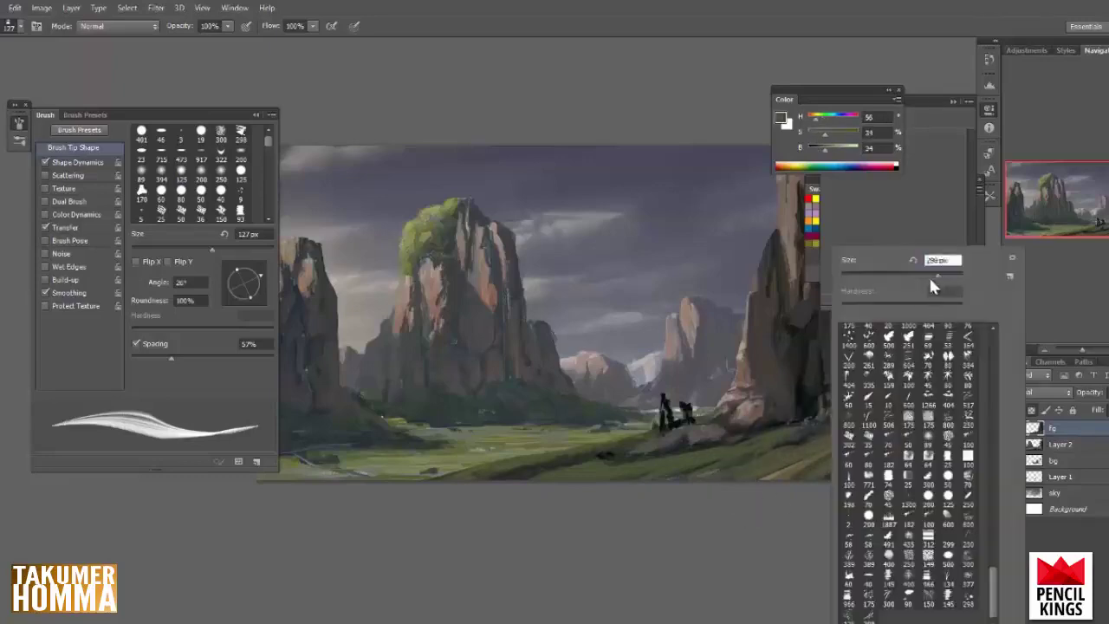
mouse_move(760, 503)
mouse_down()
mouse_move(968, 415)
mouse_move(789, 489)
mouse_up()
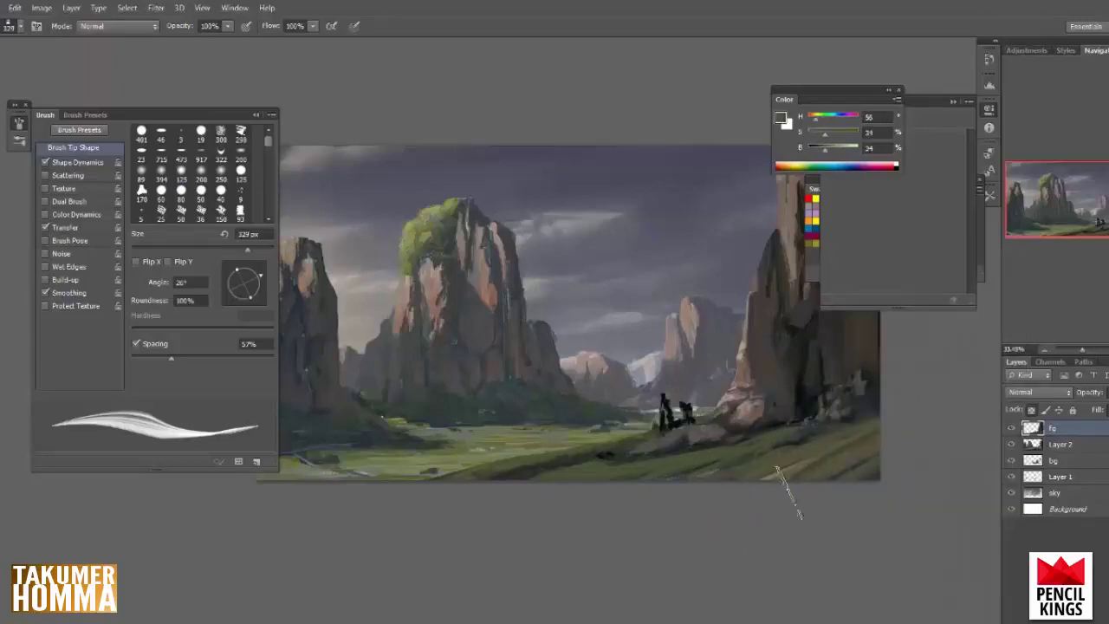
alt+click(845, 434)
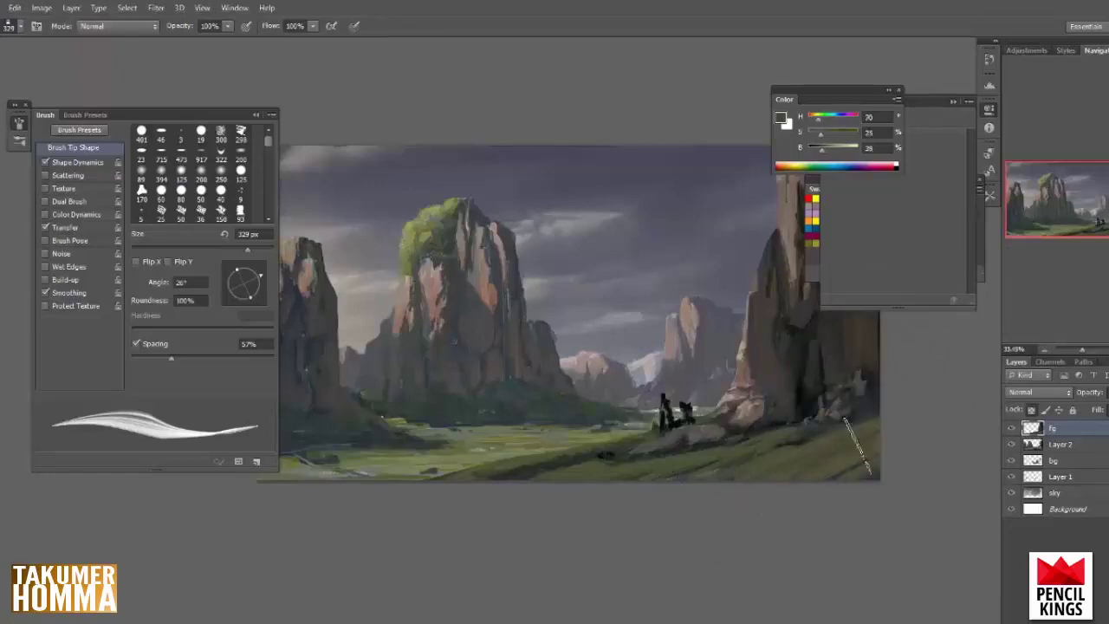
alt+click(732, 451)
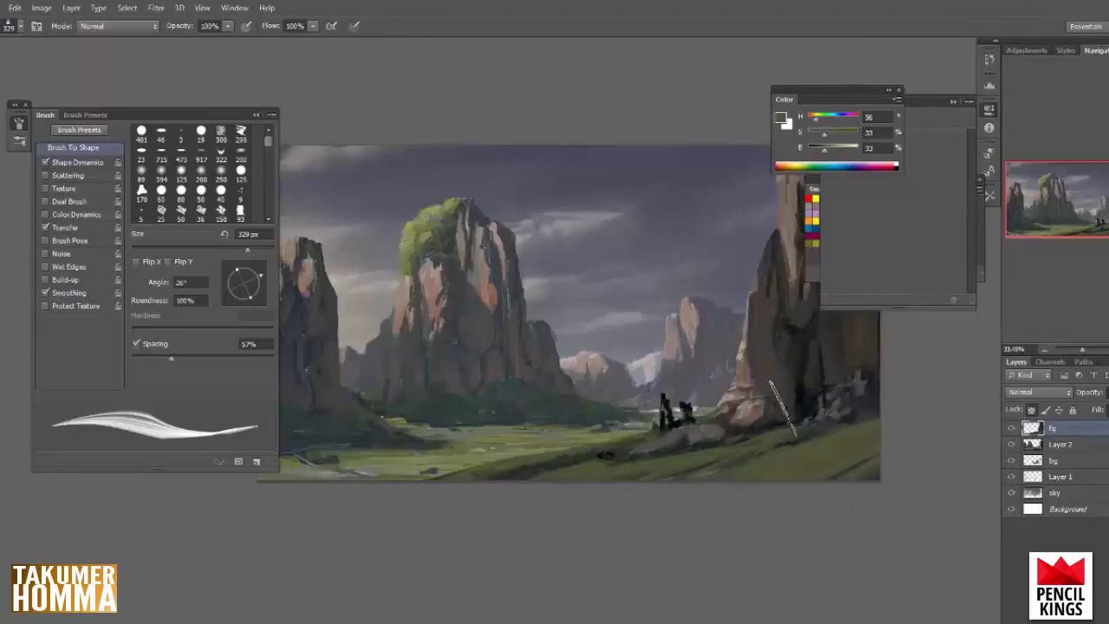
- Reduce the brush to 168 px and fill the slope around the grey rocks with sampled olive tones
right_click(781, 405)
key(Return)
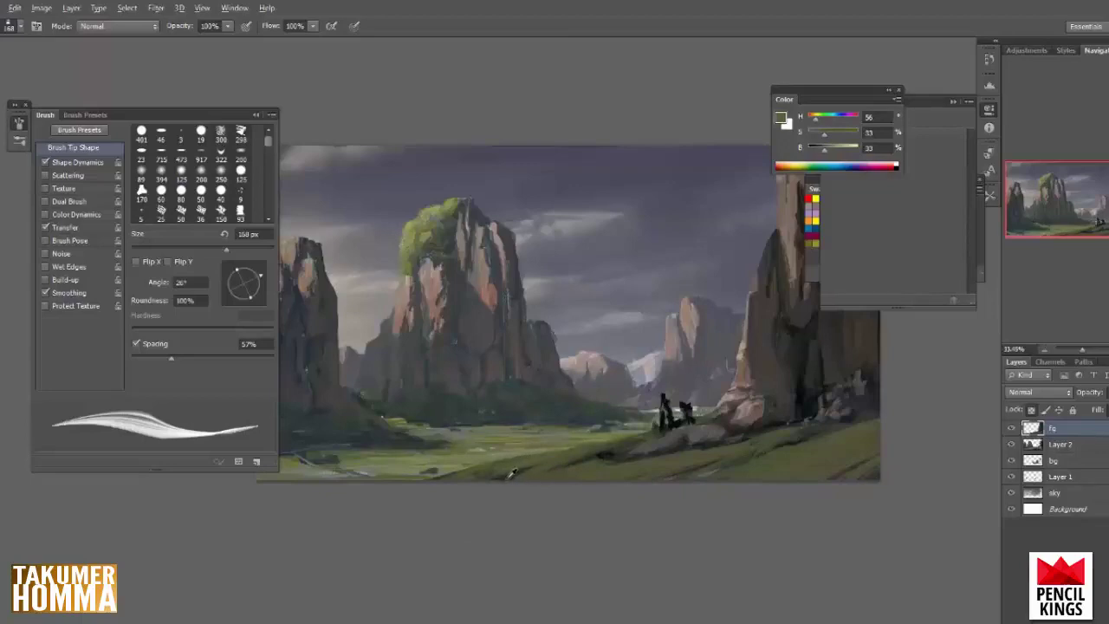
alt+click(494, 484)
alt+click(582, 447)
drag(662, 527, 679, 546)
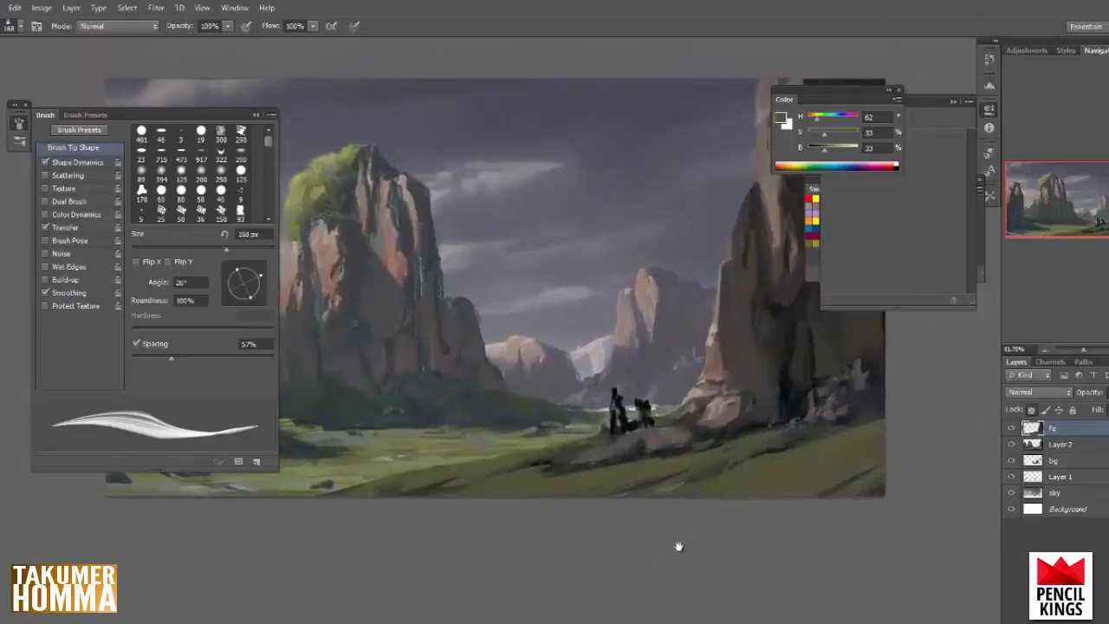
- Choose the 966 textured brush tip, set it to 368 px at a 105° angle, and sample the dark grey beside the rocks
right_click(761, 432)
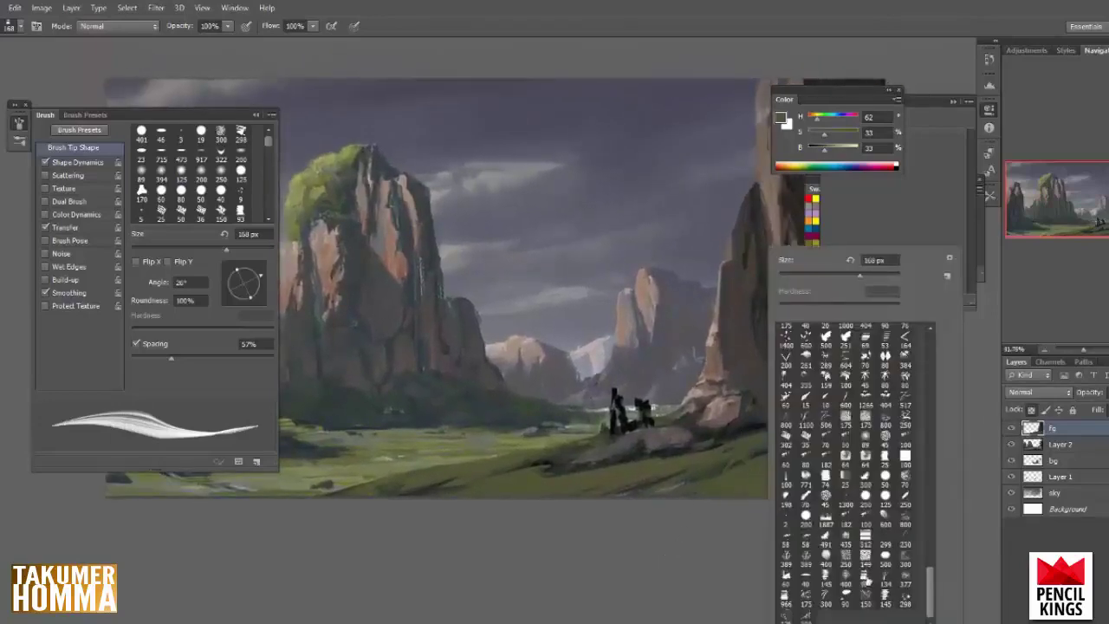
click(865, 578)
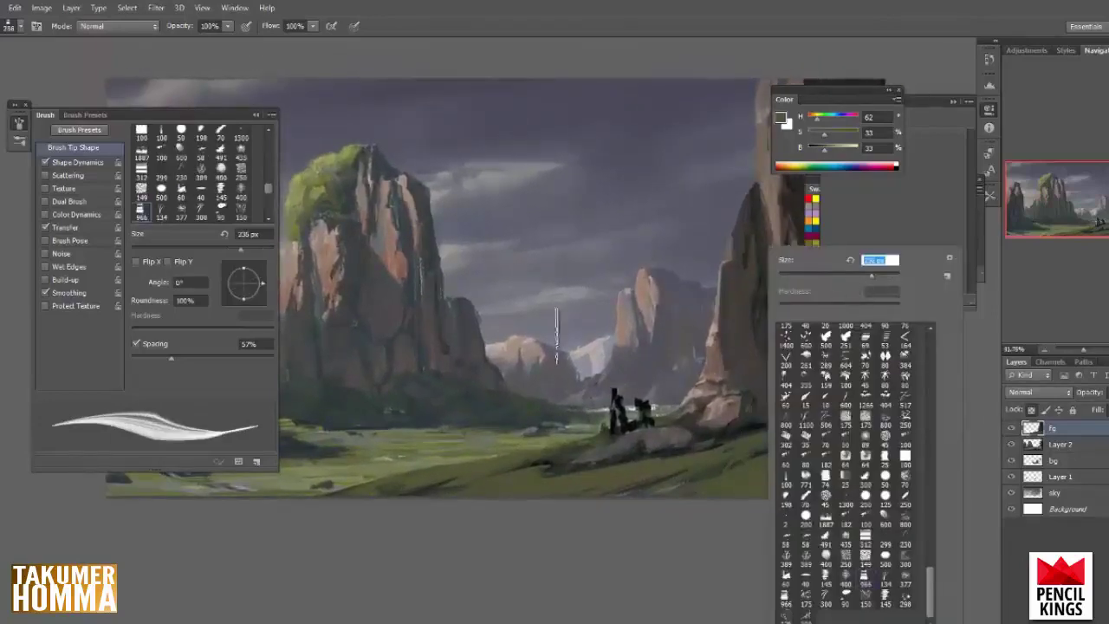
mouse_move(243, 296)
mouse_down()
mouse_move(258, 270)
mouse_move(228, 277)
mouse_up()
alt+click(862, 416)
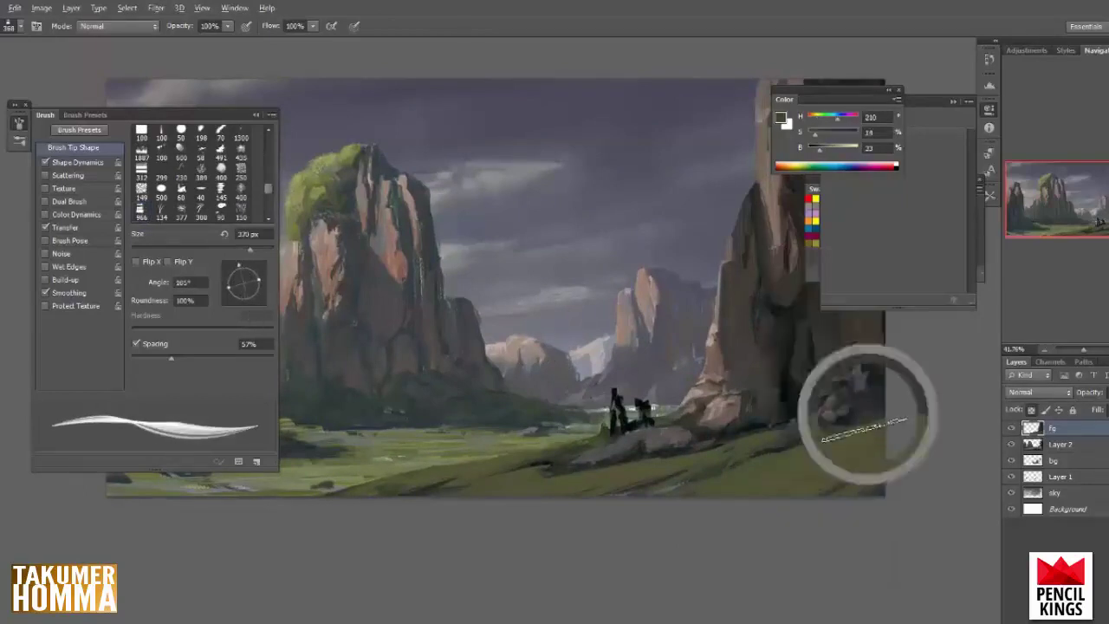
key(bracketleft)
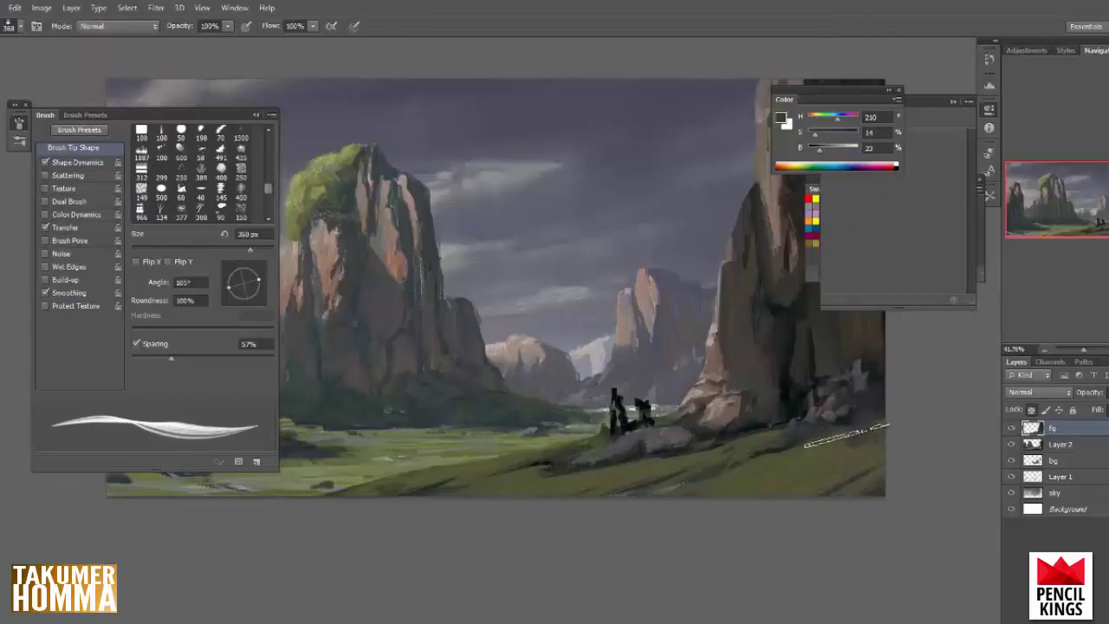
- Paint broken grass texture on the slope below the cliff's rocks, alternating sampled dark and olive greens
alt+click(709, 474)
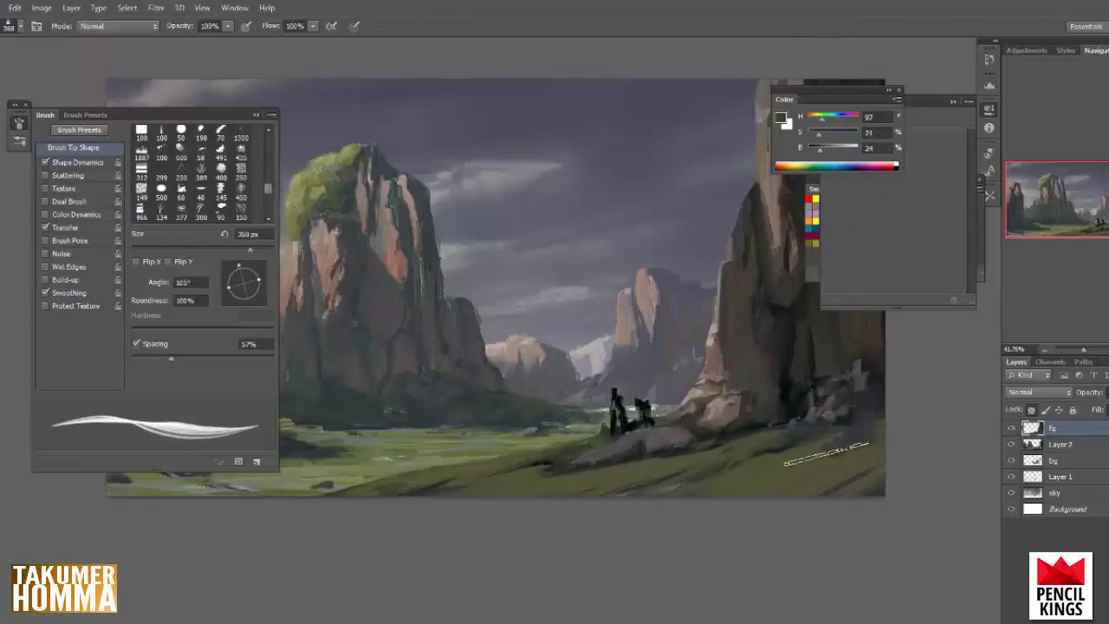
right_click(833, 392)
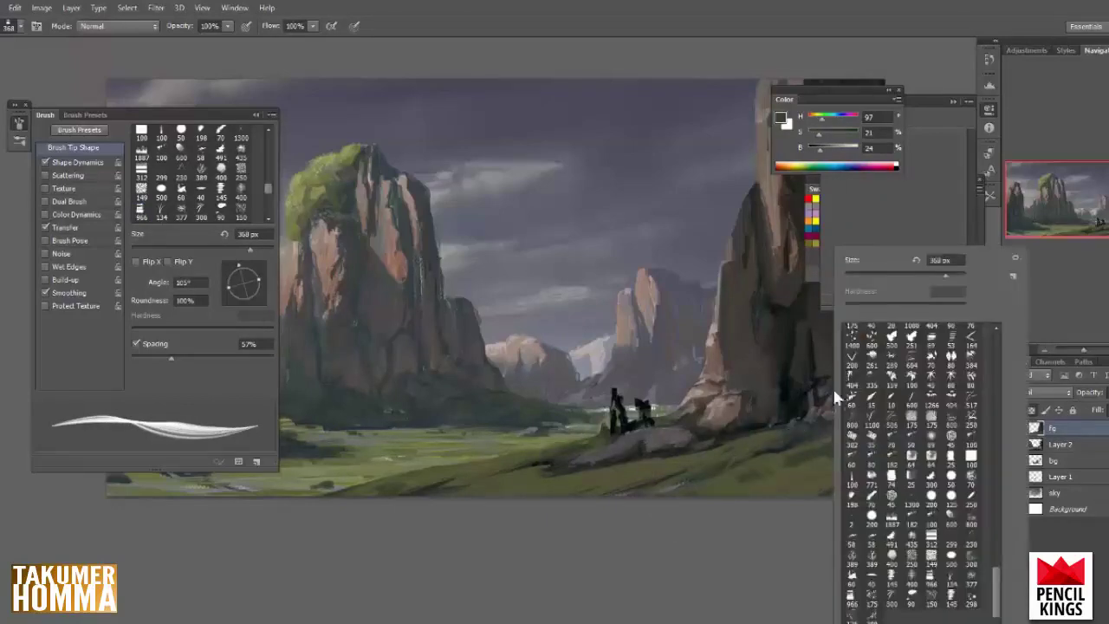
alt+click(773, 457)
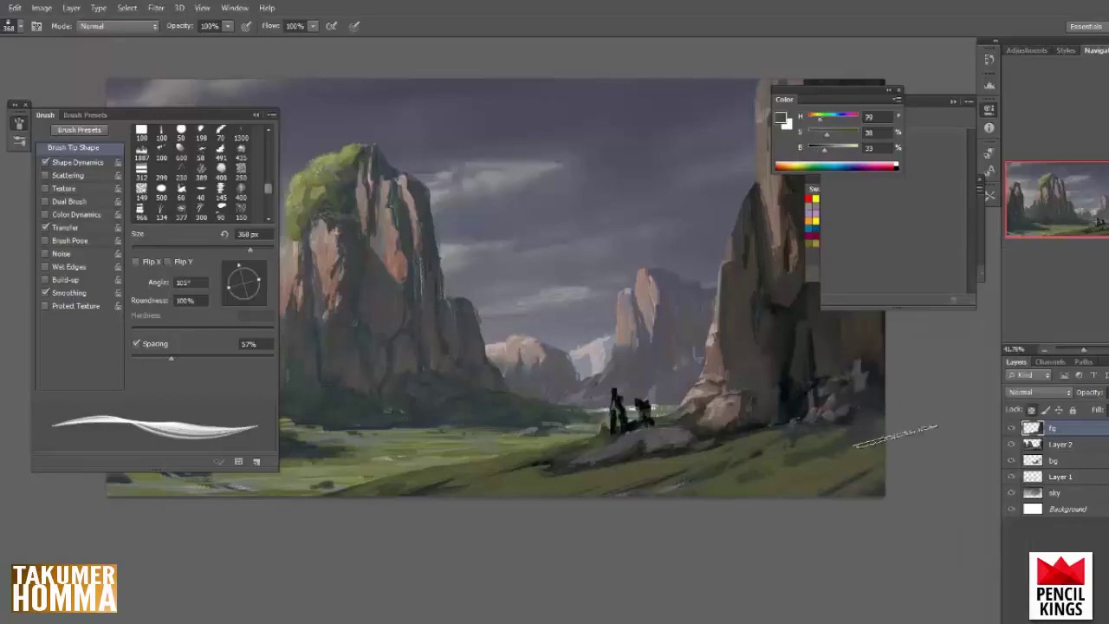
drag(872, 402, 858, 451)
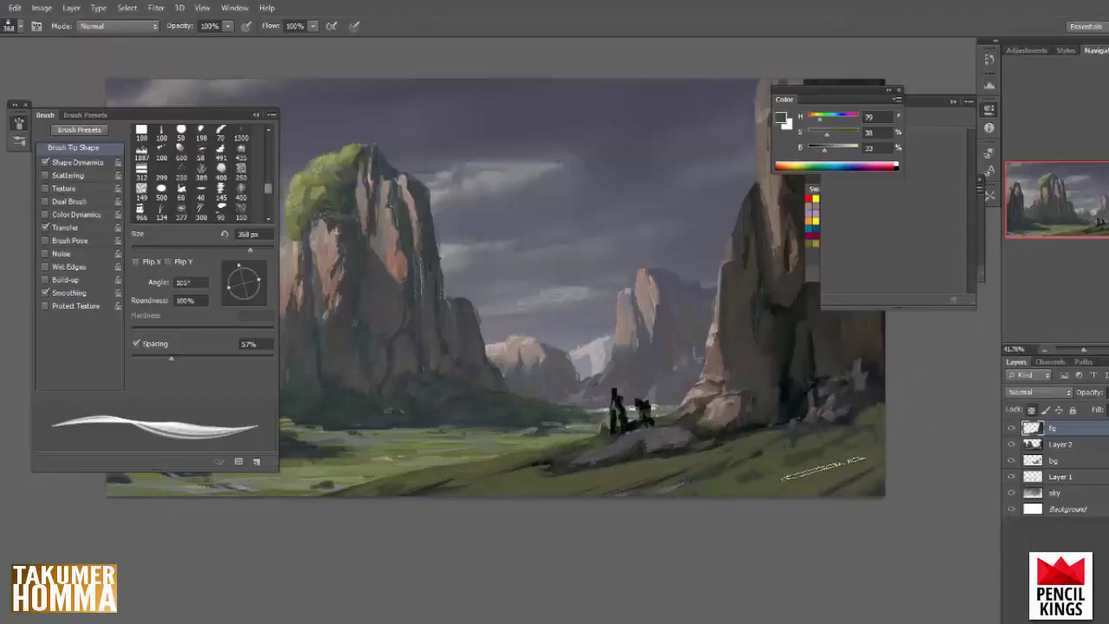
alt+click(871, 474)
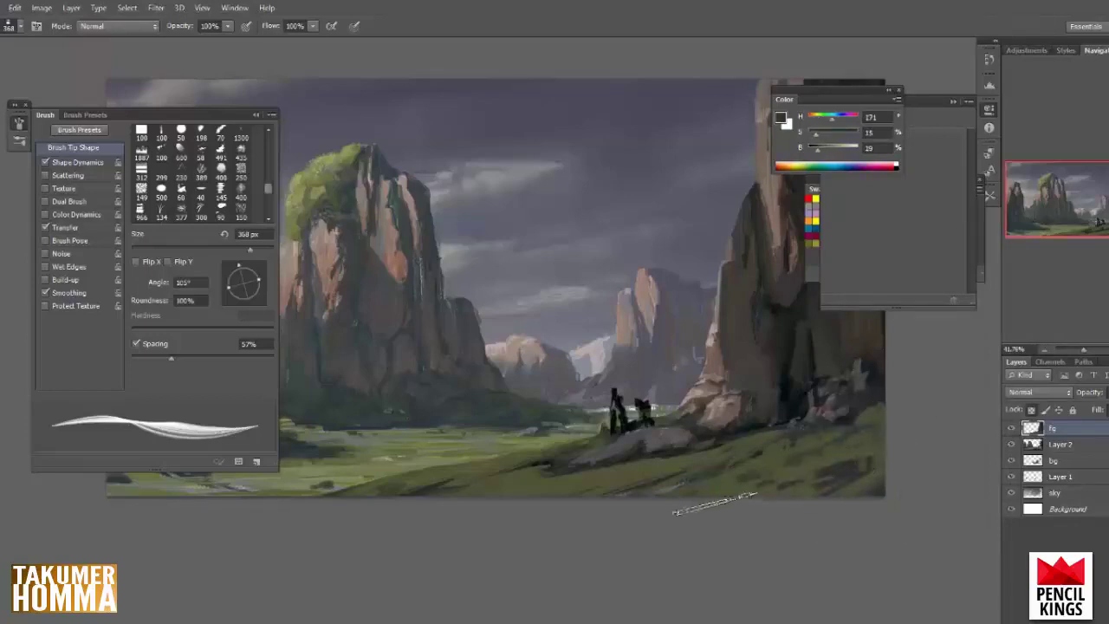
- Extend the grass texture across the slope toward the rocks beneath the figures, using greens sampled from the slope
alt+click(795, 487)
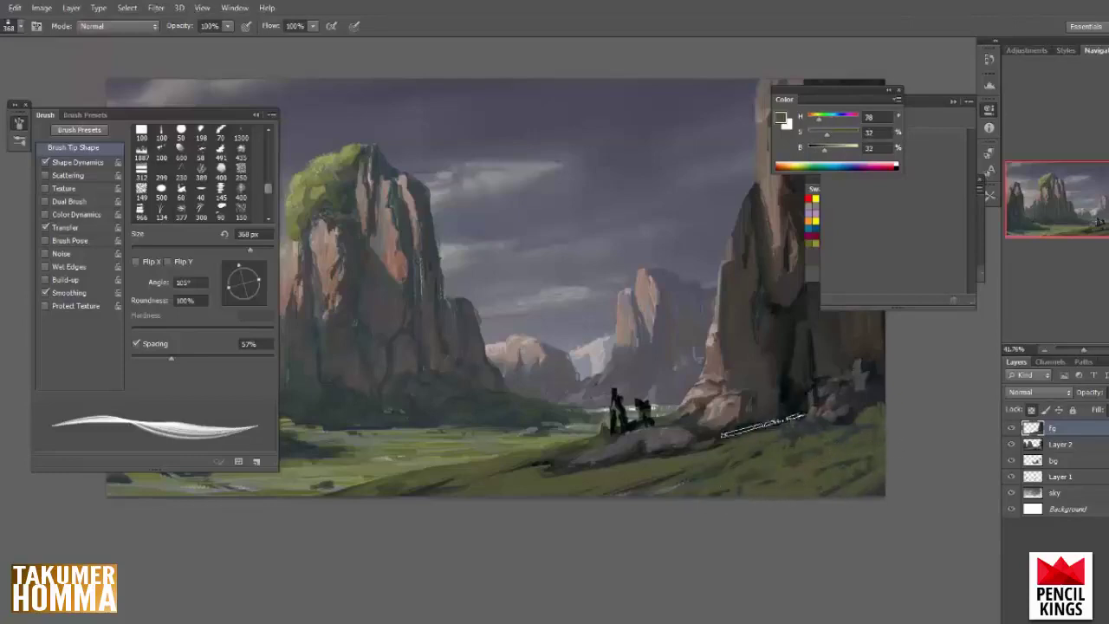
mouse_move(763, 546)
mouse_down()
mouse_move(732, 550)
mouse_move(773, 539)
mouse_up()
alt+click(700, 451)
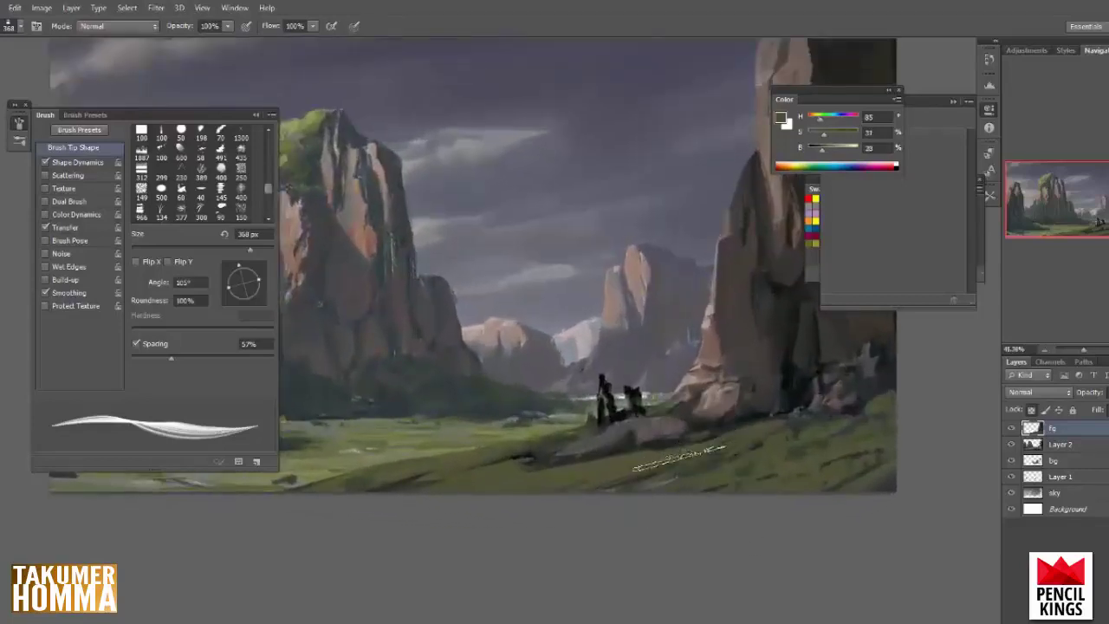
alt+click(657, 460)
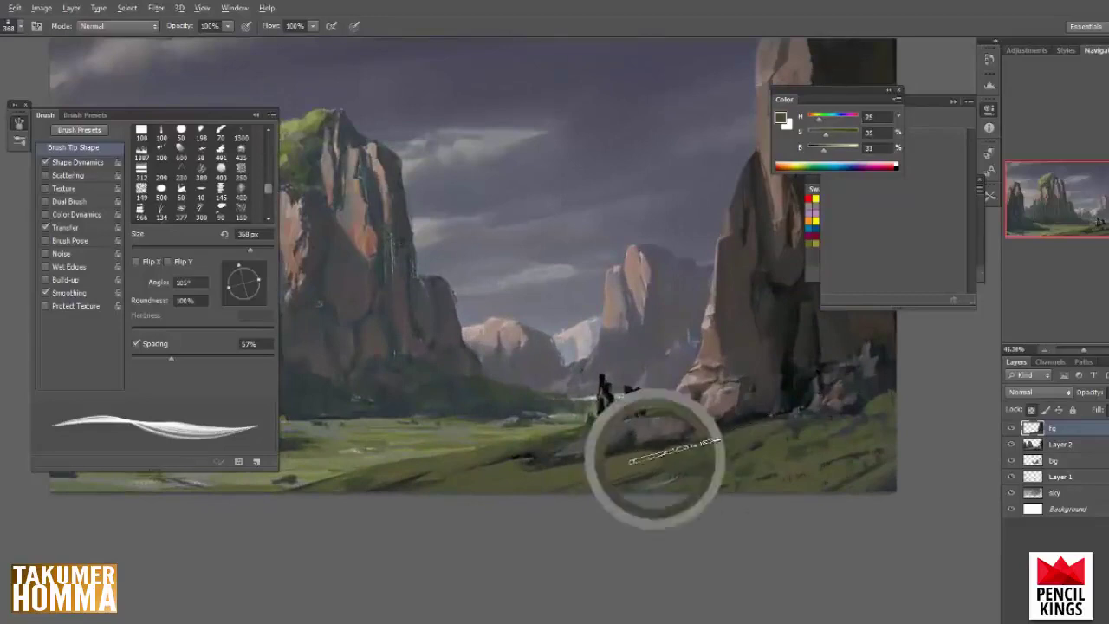
alt+click(679, 457)
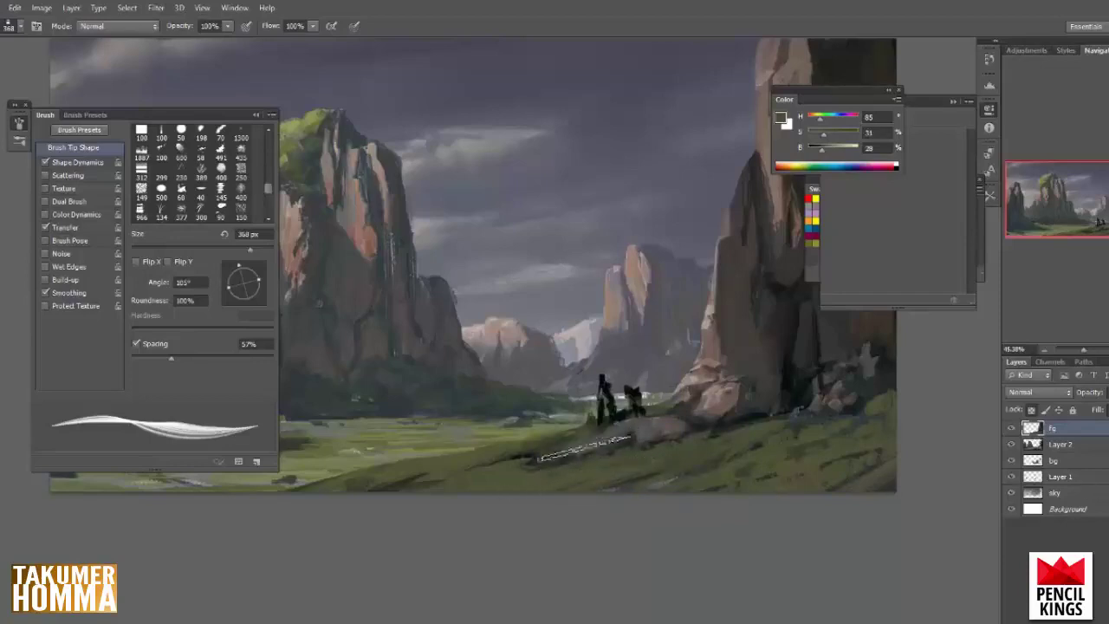
- Paint sampled olive and dark green grass strokes along the slope's lower edge, using brush angles of 90° and 107°
drag(245, 274, 244, 265)
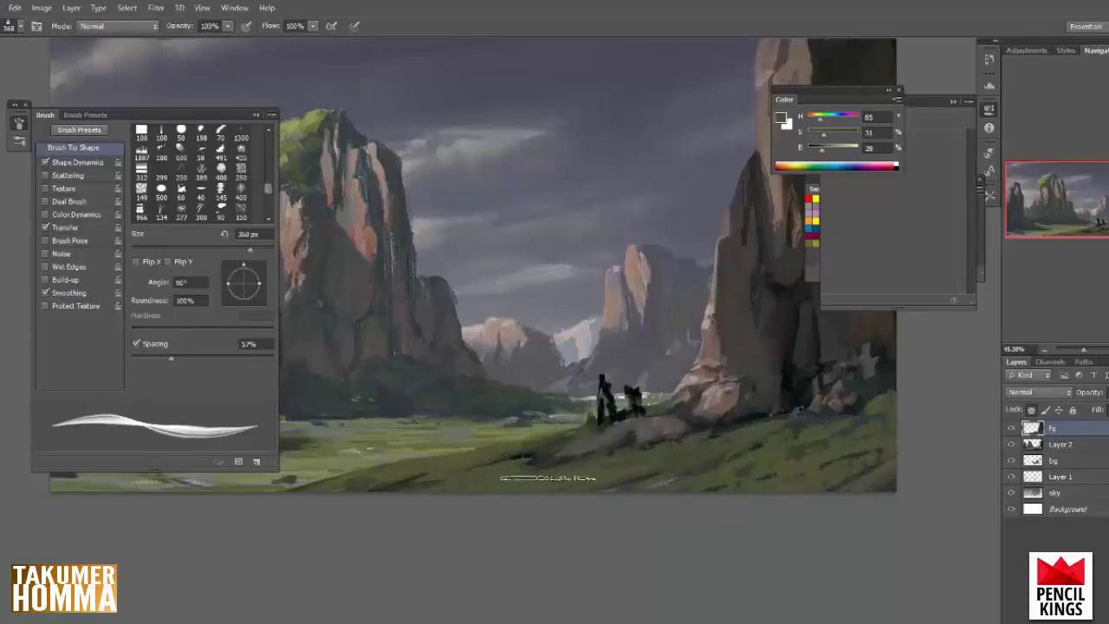
alt+click(485, 467)
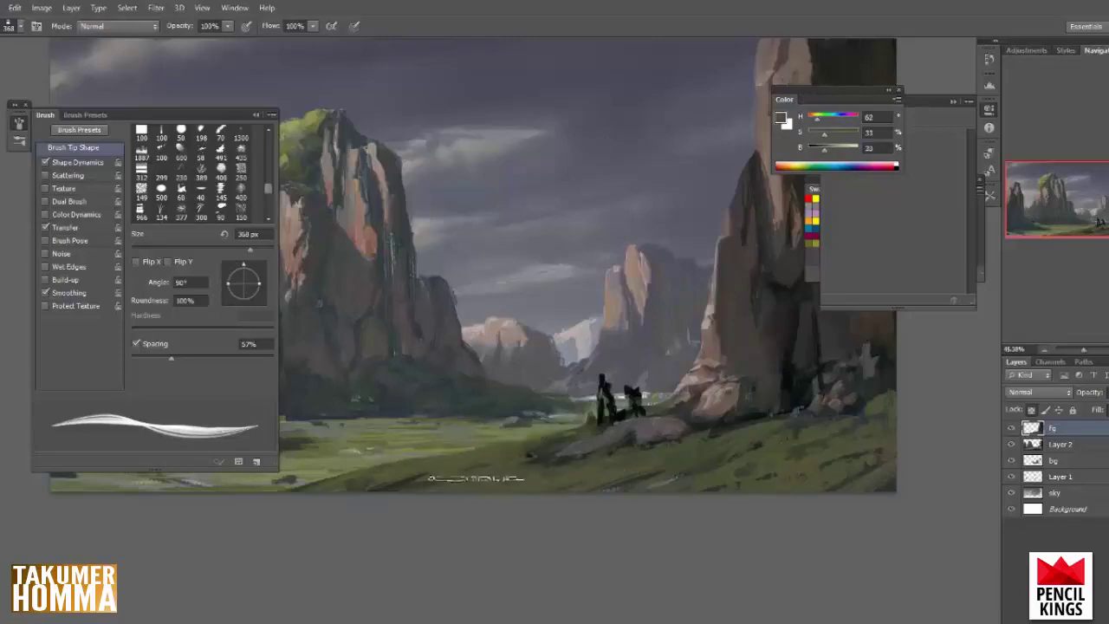
alt+click(591, 483)
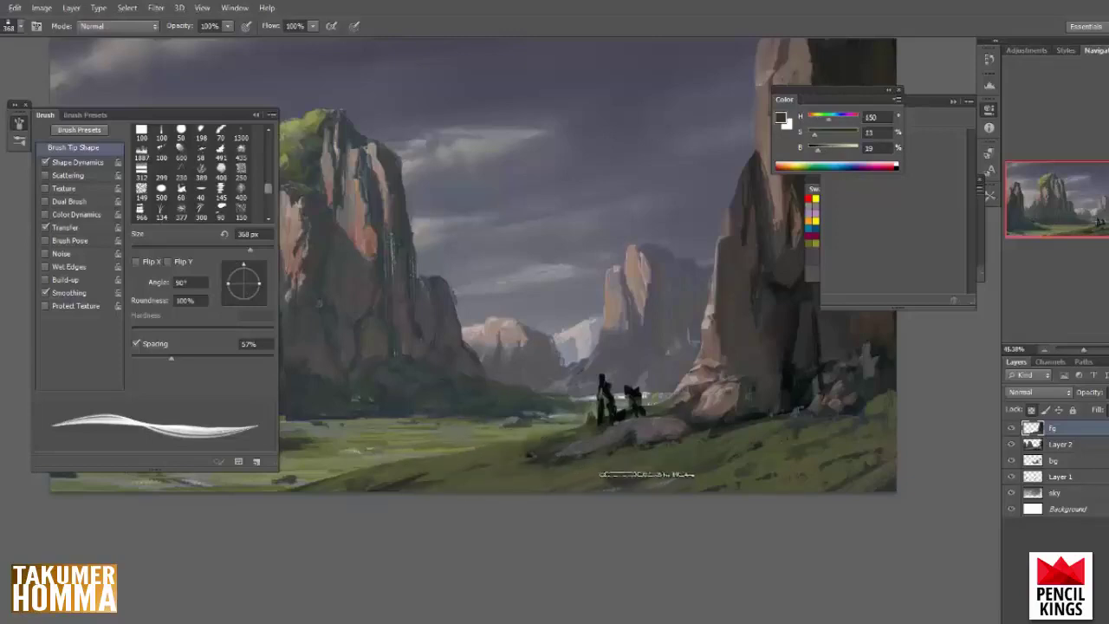
click(240, 271)
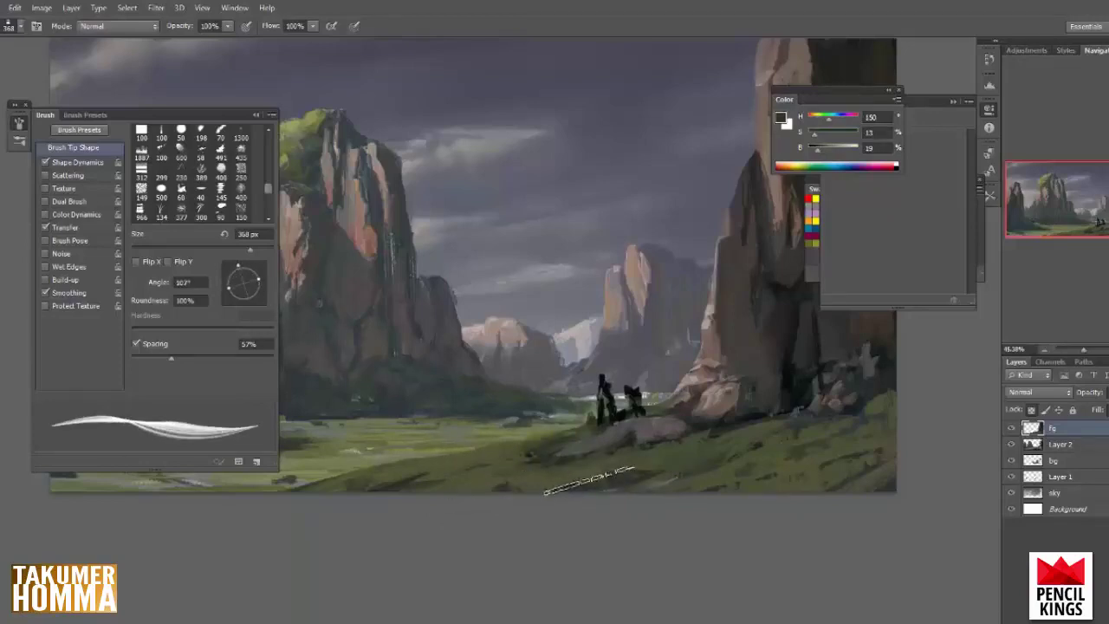
alt+click(598, 424)
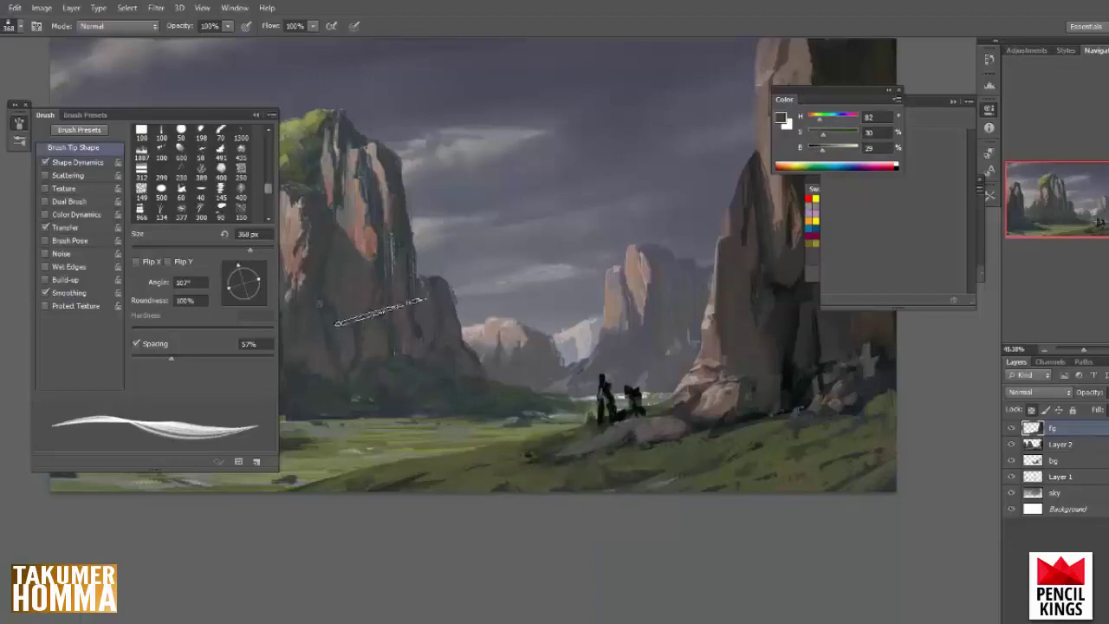
- Set the brush angle to 92° and paint near-level grass strokes down the slope's tapering end with greens sampled from it
click(240, 260)
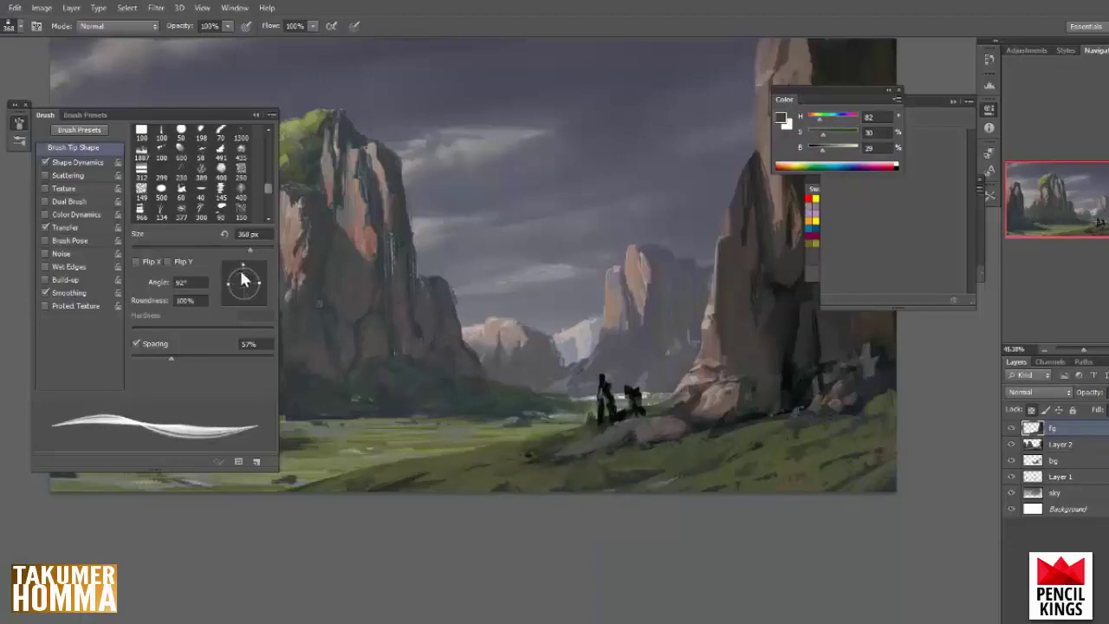
alt+click(529, 468)
alt+click(530, 442)
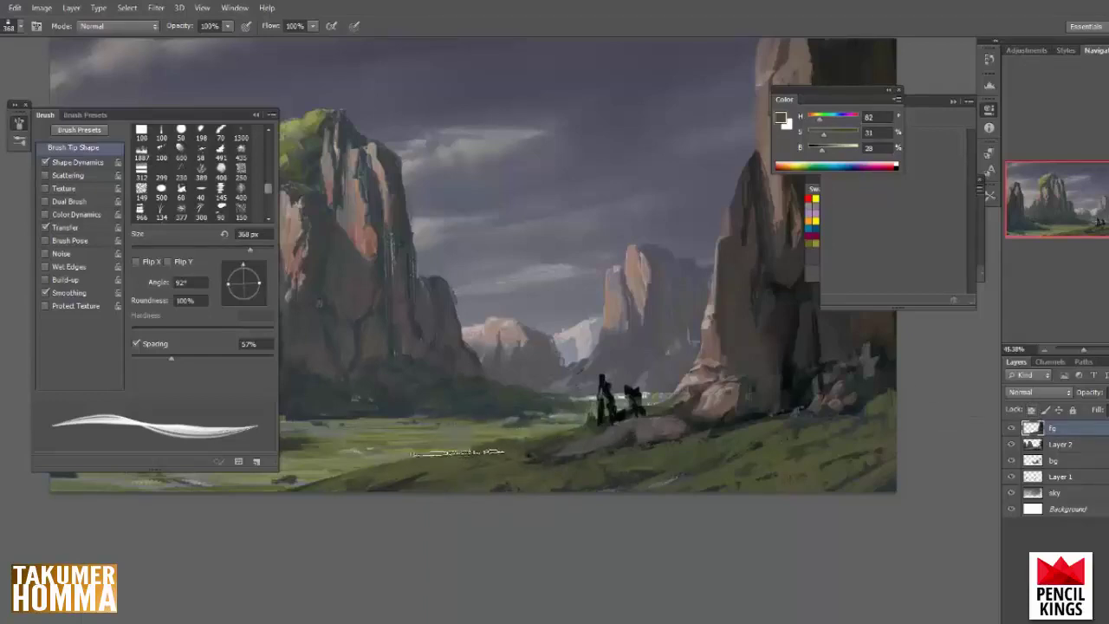
alt+click(441, 461)
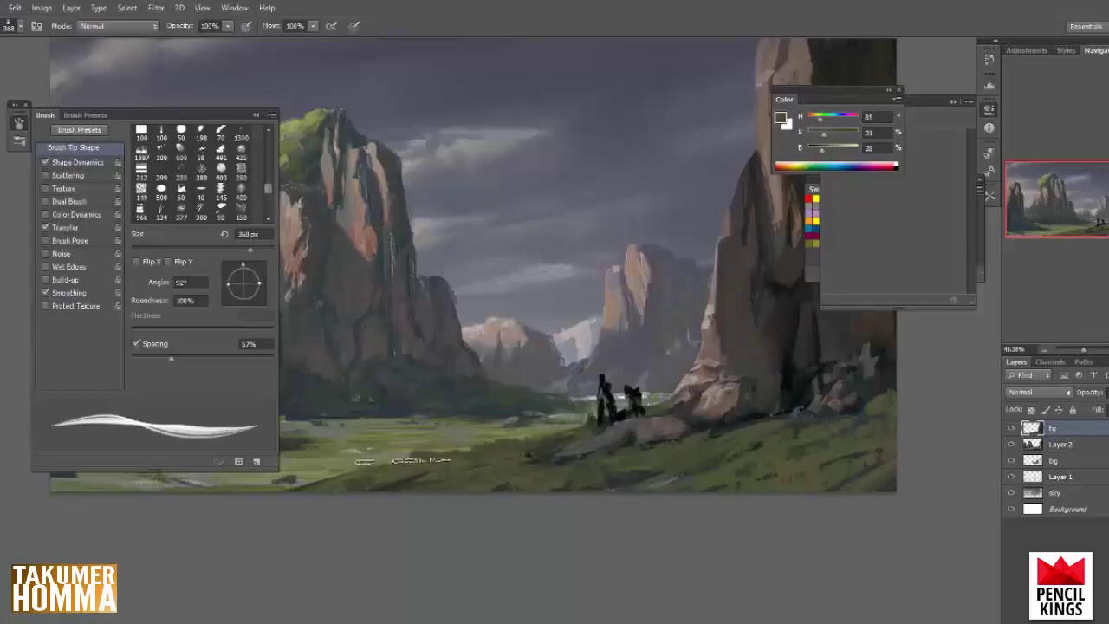
alt+click(378, 468)
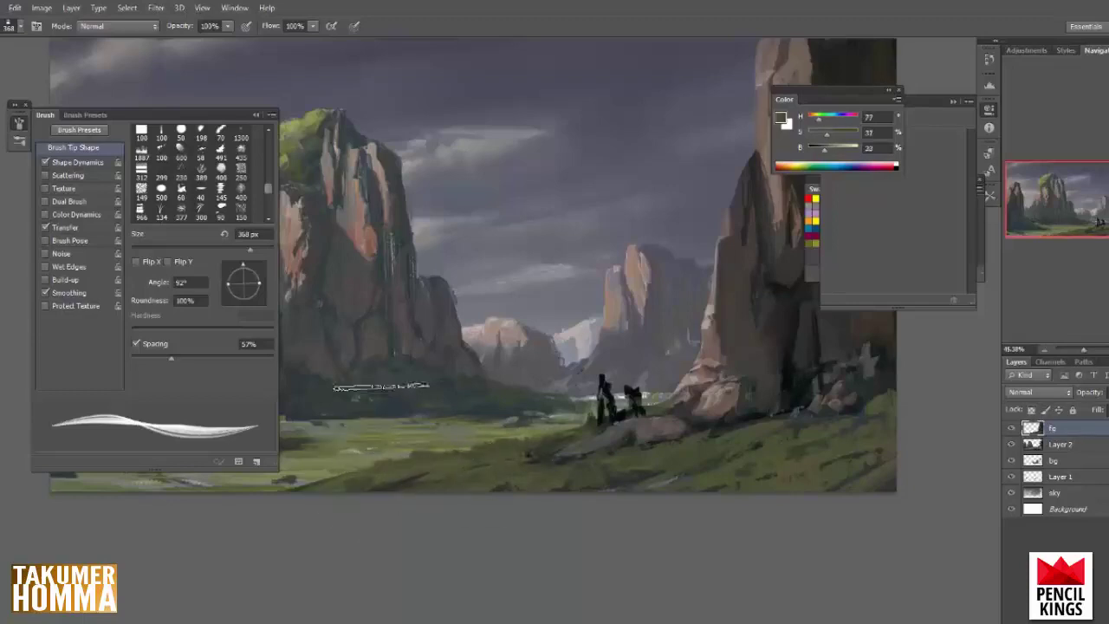
- Tilt the brush to 105° and paint slanted olive strokes along the lower tapering edge of the slope
click(241, 272)
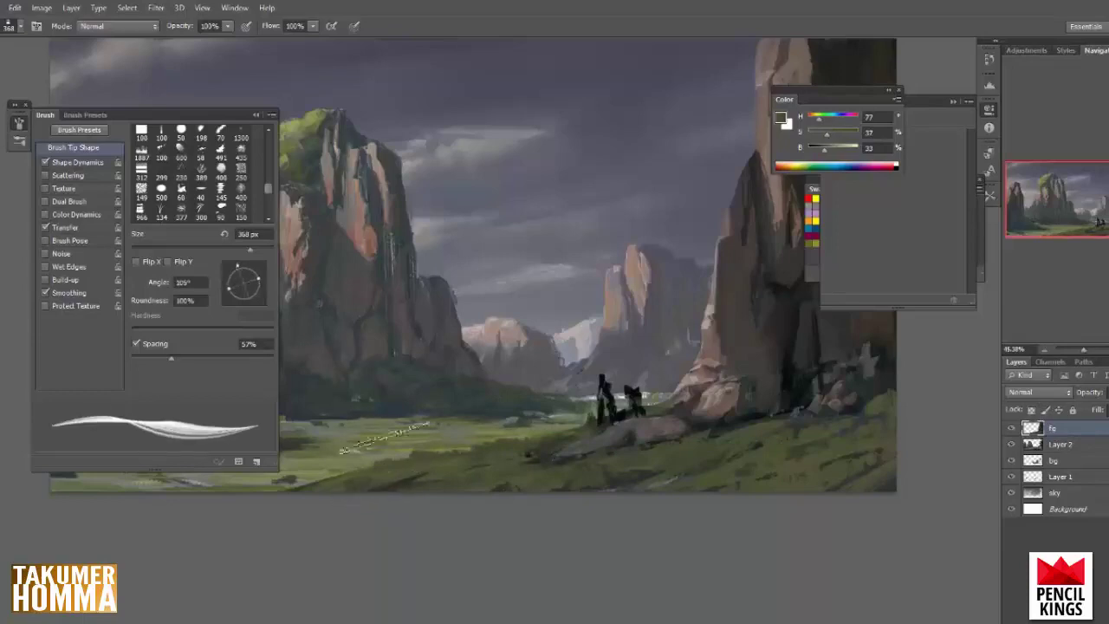
drag(242, 275, 242, 272)
drag(436, 466, 345, 485)
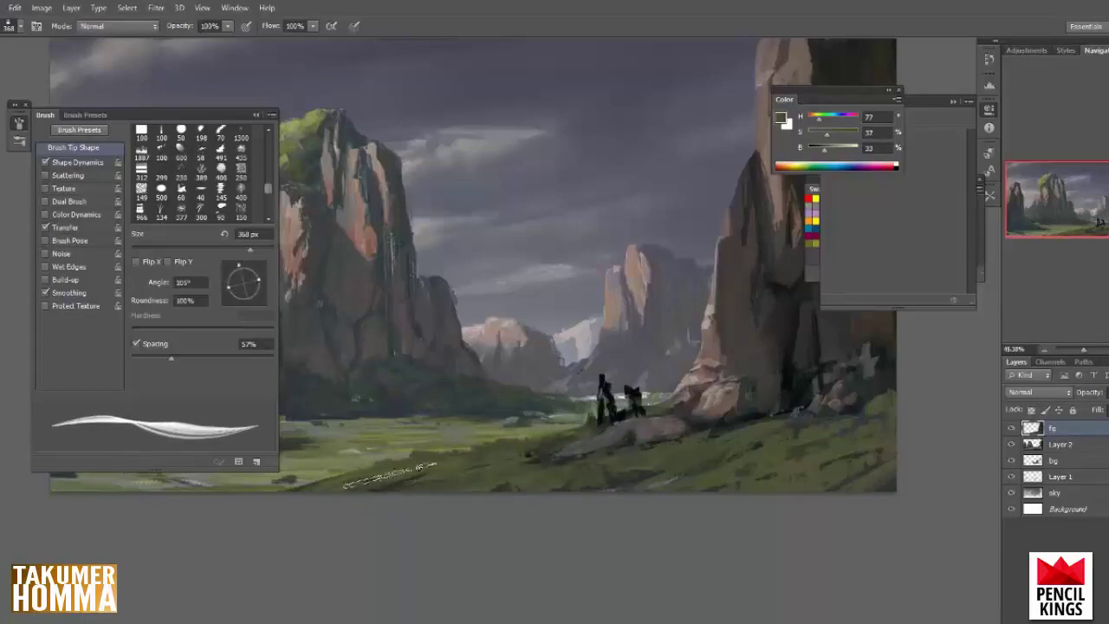
alt+click(375, 468)
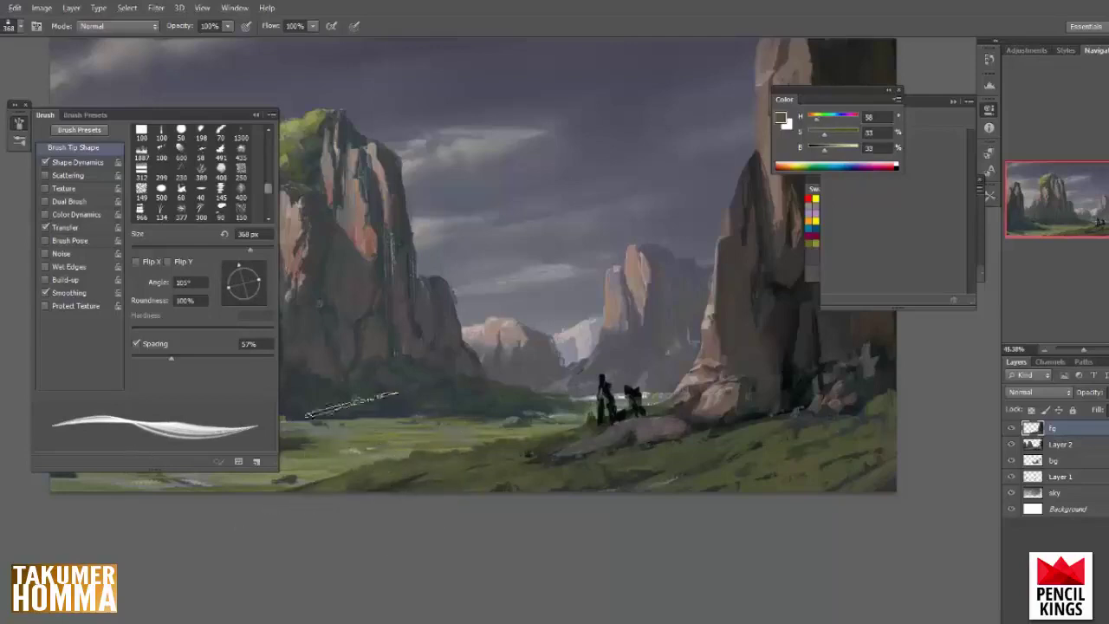
- Set the brush angle to 88° and blend the slope's tapering end with sampled dark green and olive tones
drag(244, 273, 247, 271)
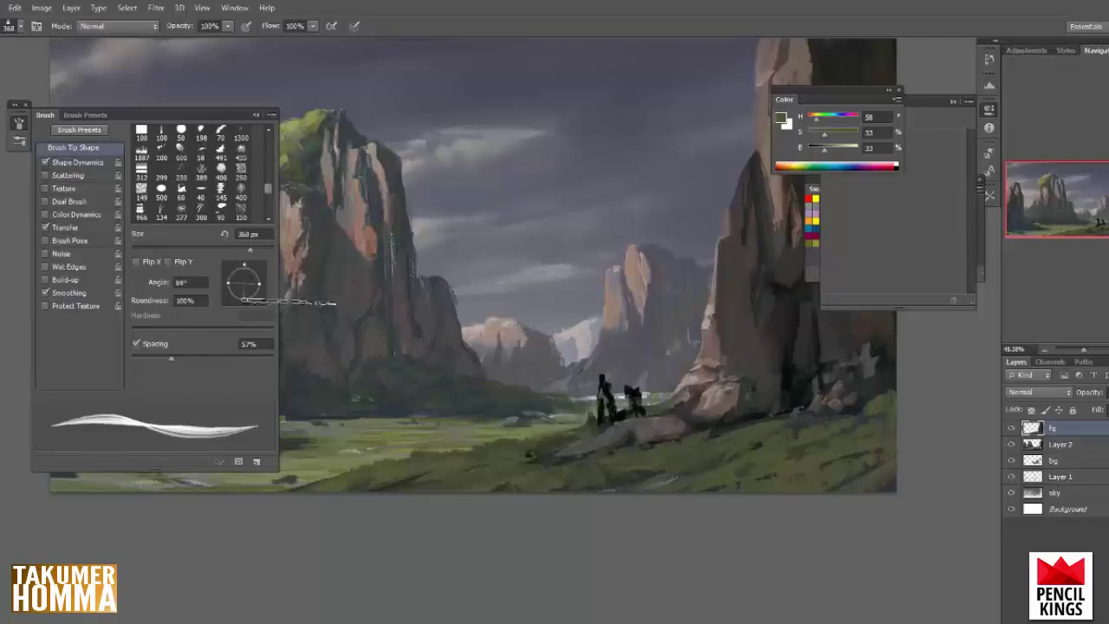
alt+click(415, 468)
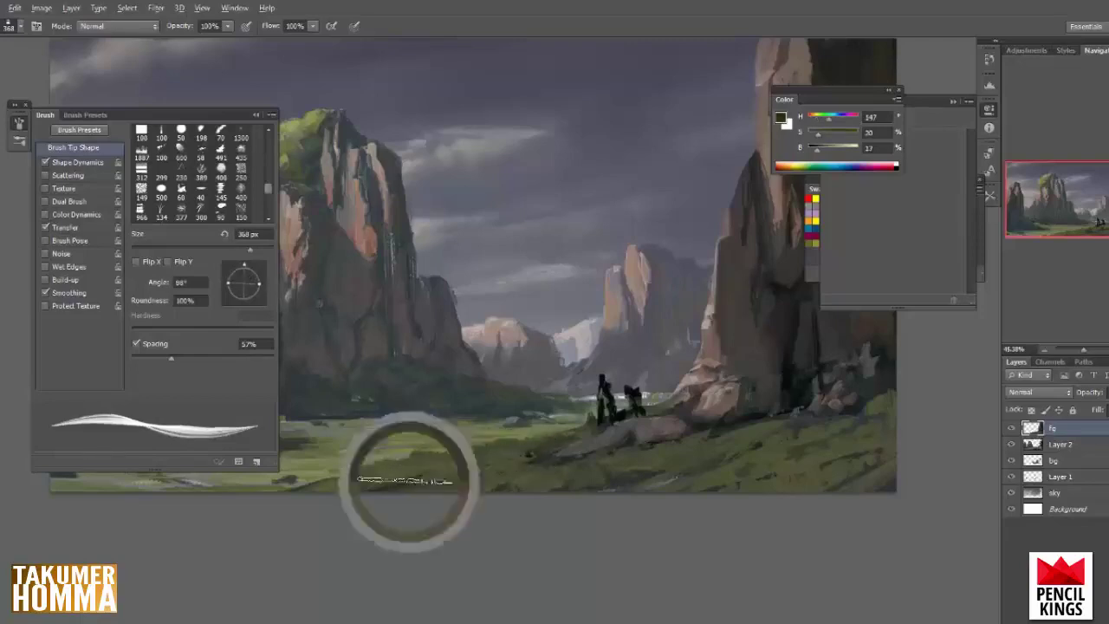
alt+click(455, 464)
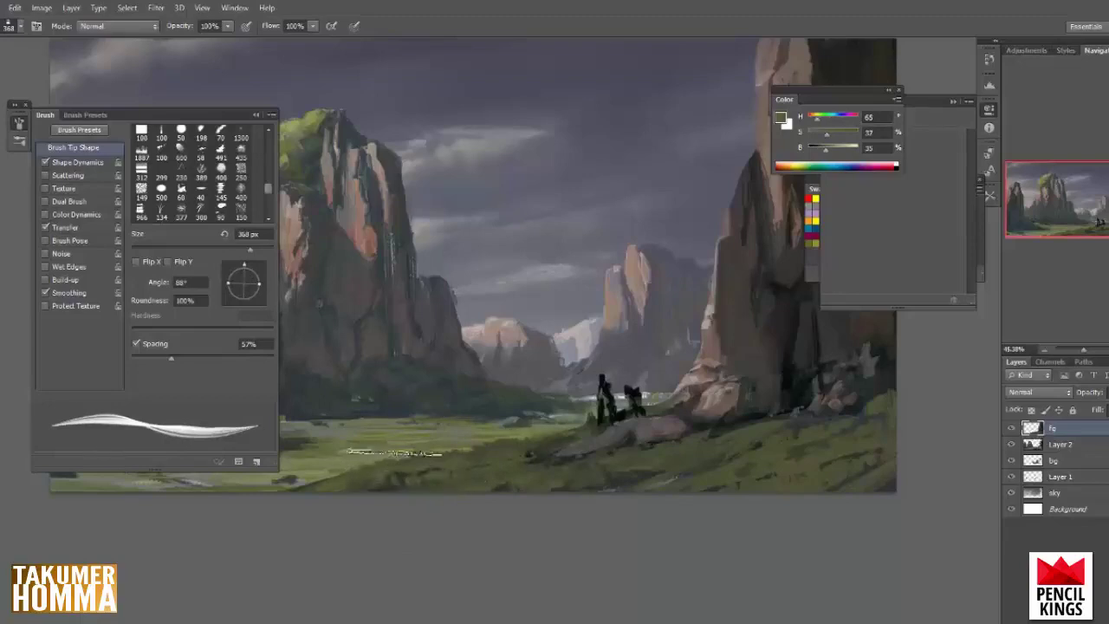
alt+click(433, 480)
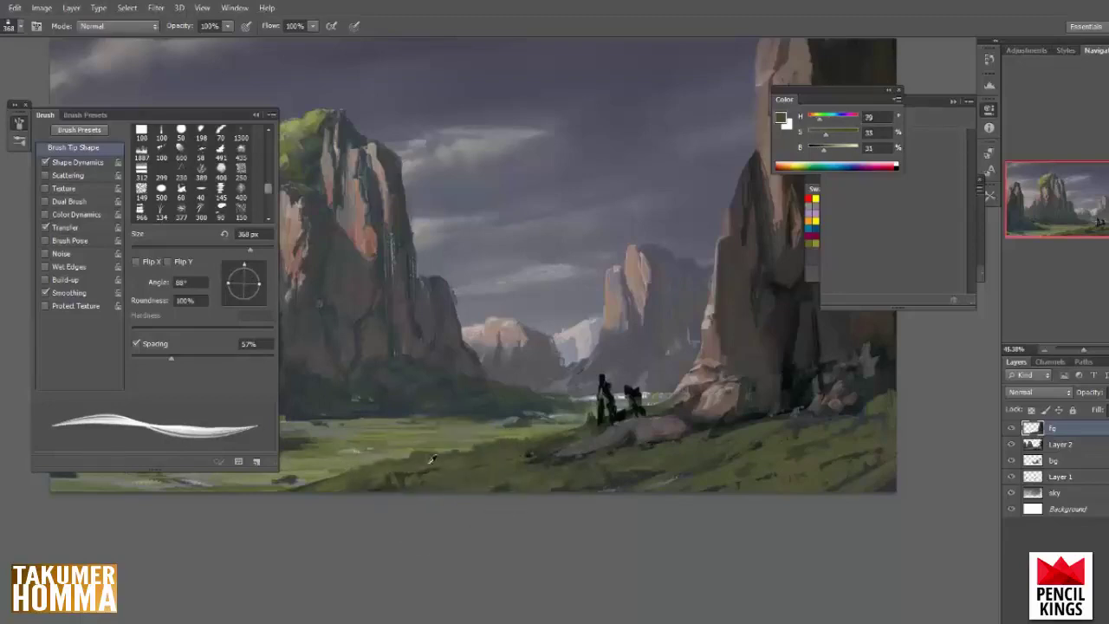
alt+click(425, 463)
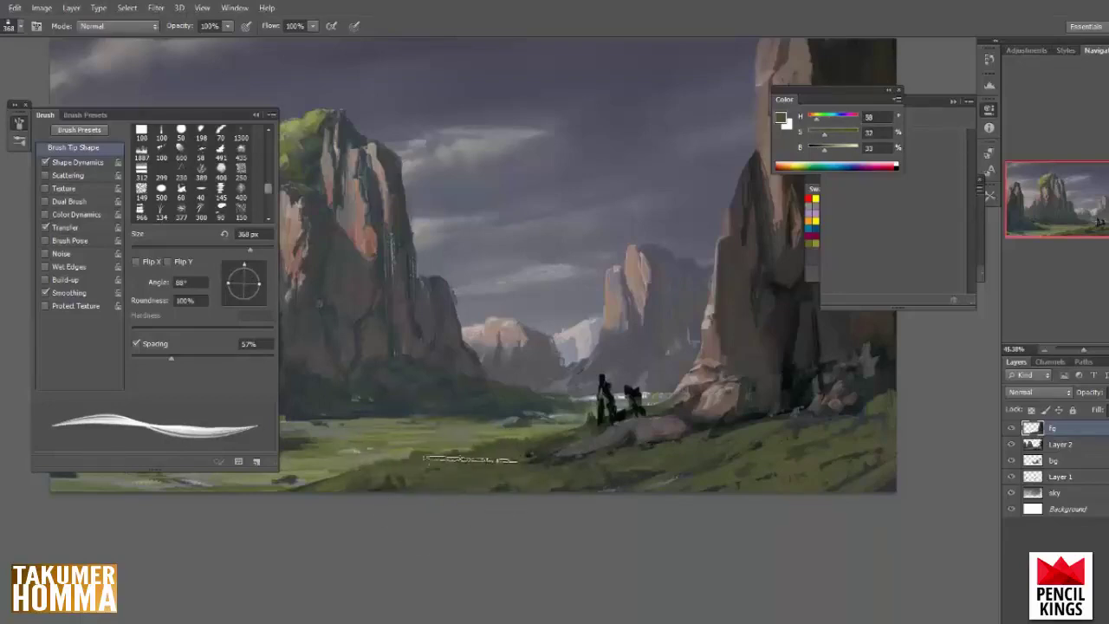
alt+click(453, 471)
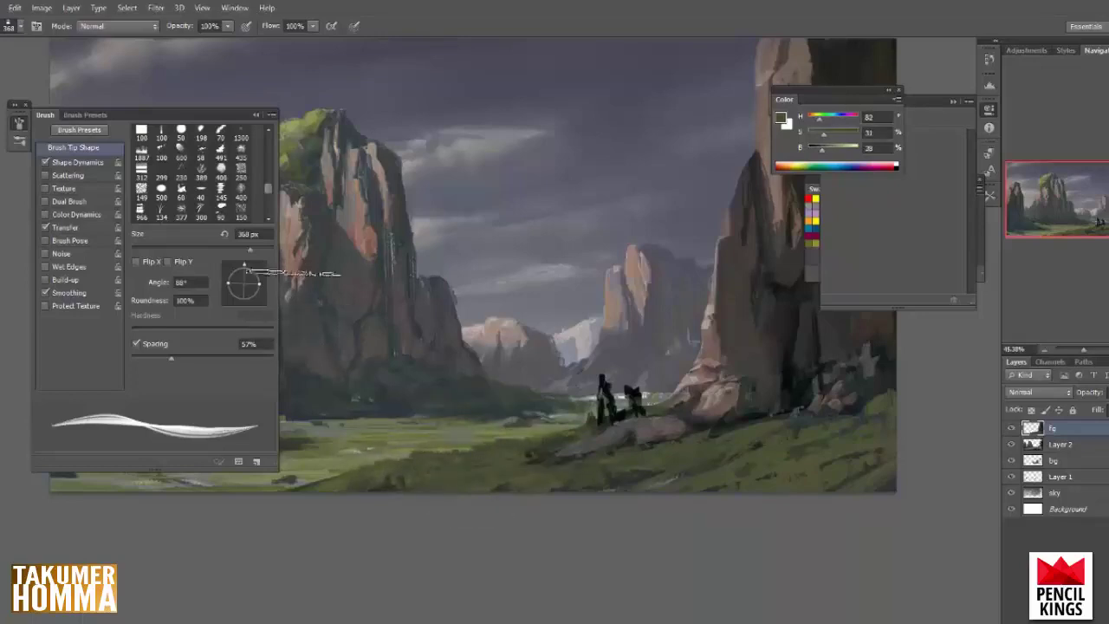
- Paint sampled greens around the figures' feet at a 99° brush angle and erase part of the shorter figure on the fg layer
drag(243, 275, 241, 271)
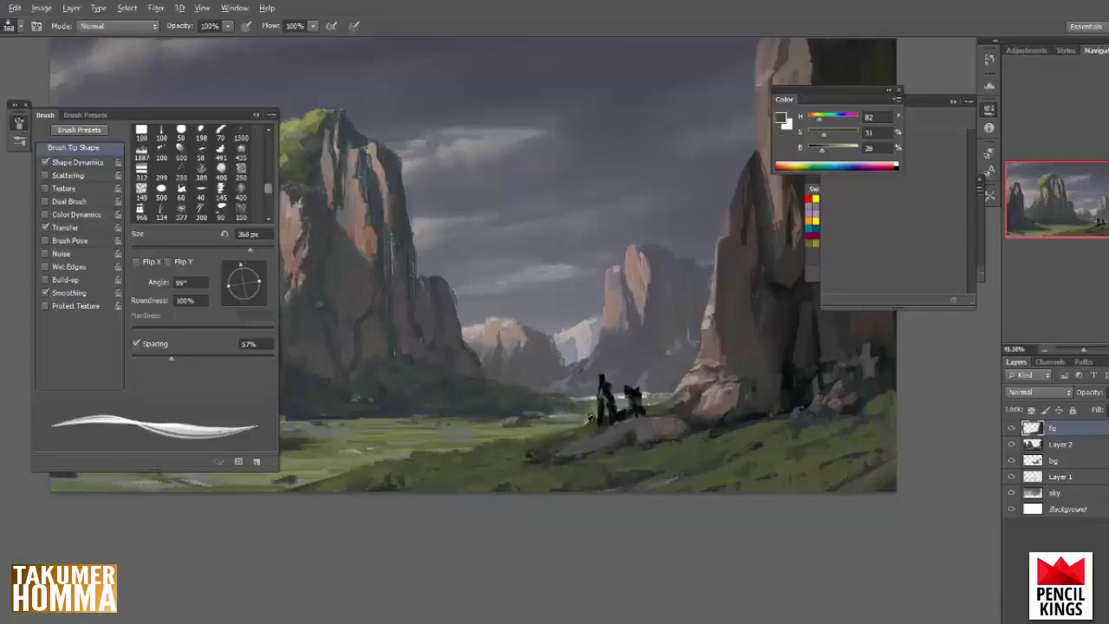
alt+click(577, 425)
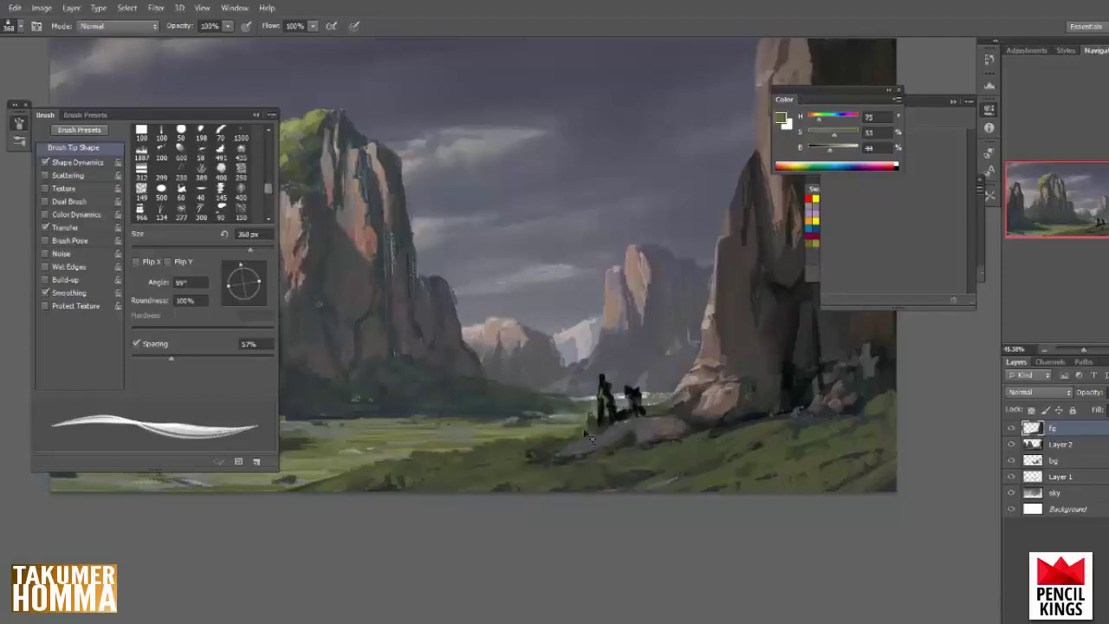
alt+click(590, 429)
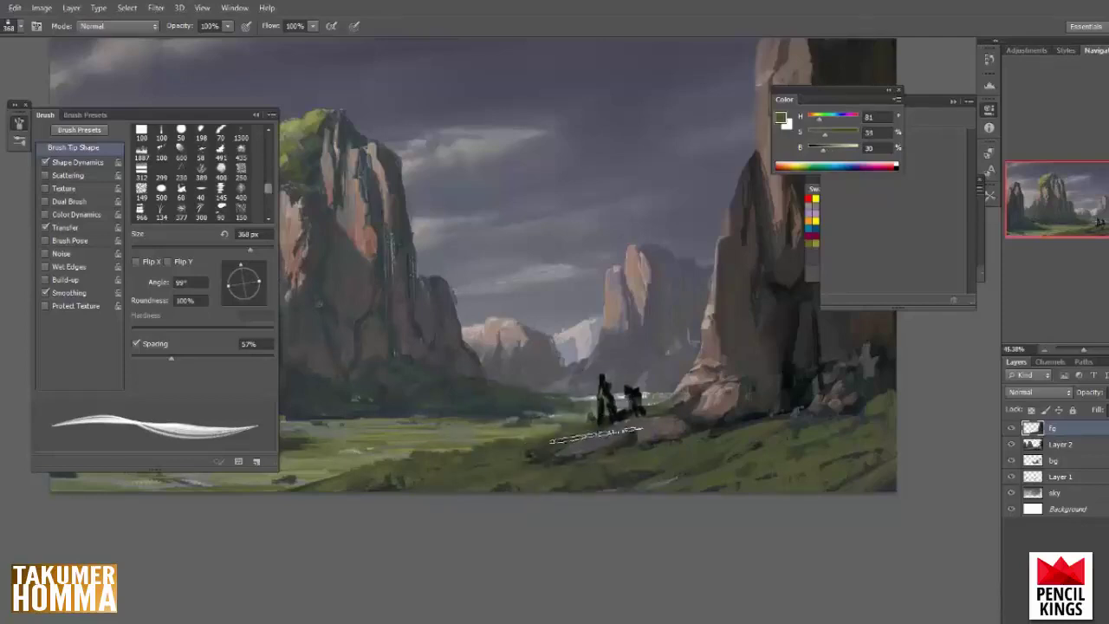
mouse_move(585, 432)
mouse_down()
mouse_move(628, 422)
mouse_move(617, 417)
mouse_move(647, 394)
mouse_up()
key(e)
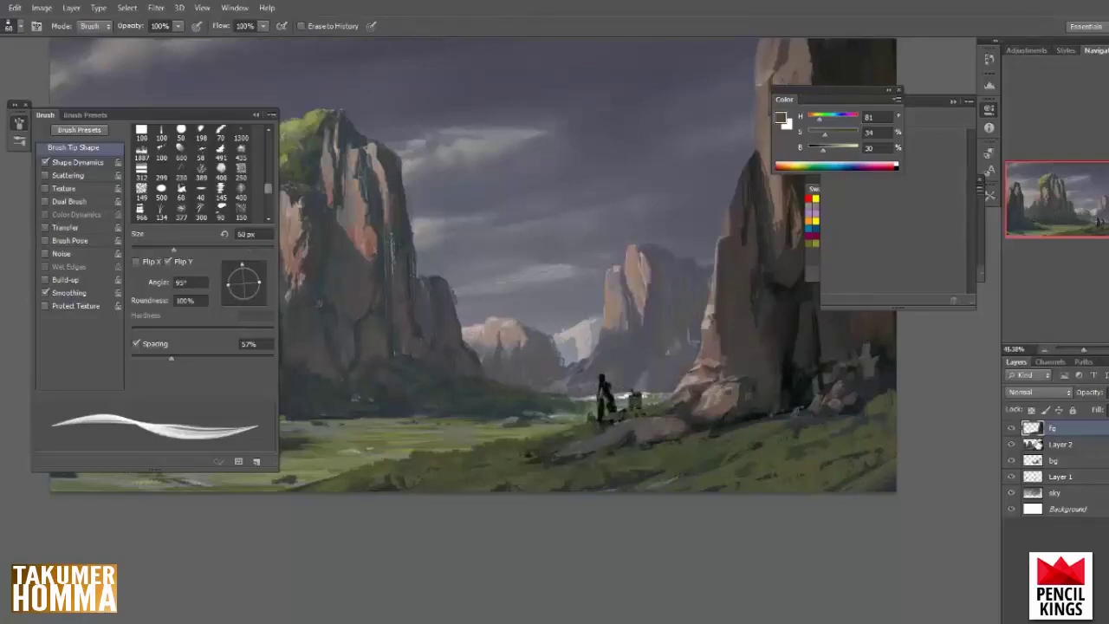
- On Layer 2, cover the rest of the shorter figure with an 81 px brush, using background tones sampled around it
click(1032, 444)
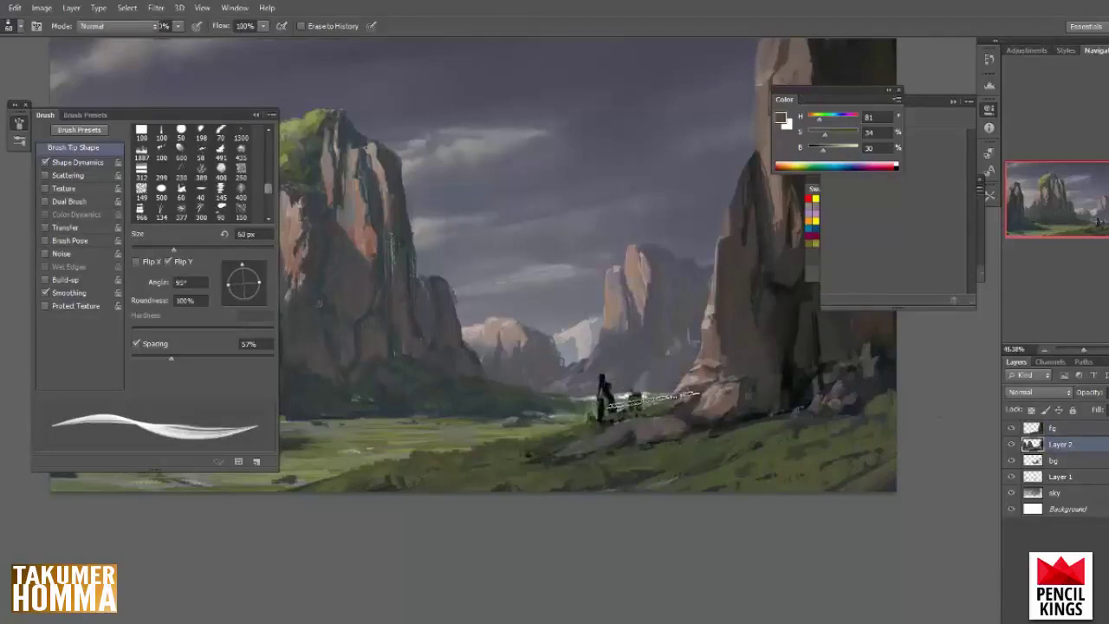
key(b)
right_click(749, 280)
text(81)
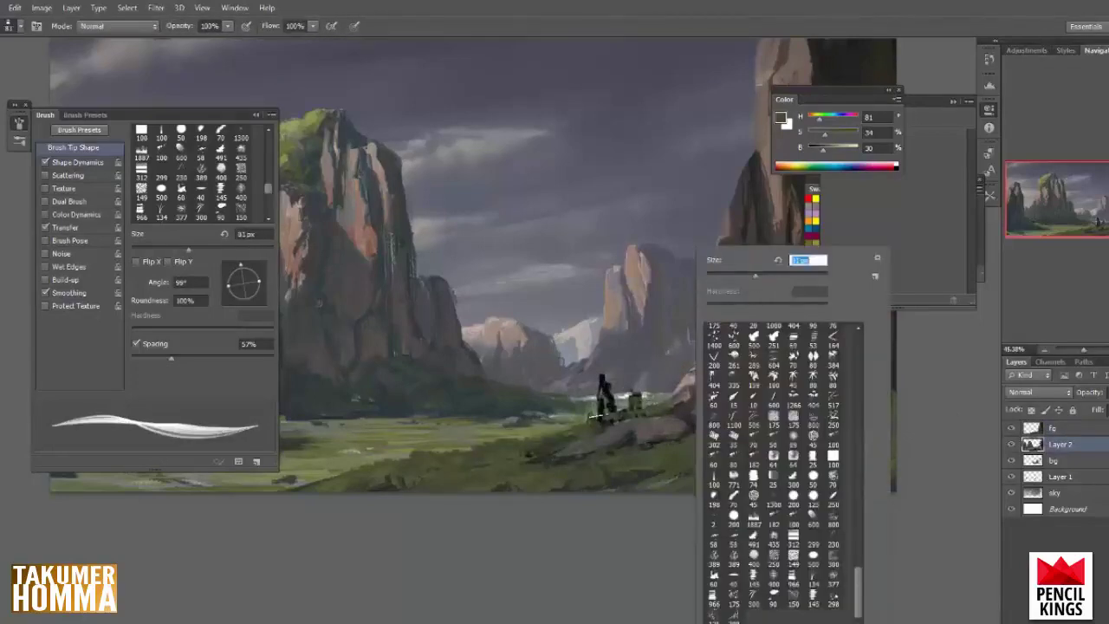
key(Return)
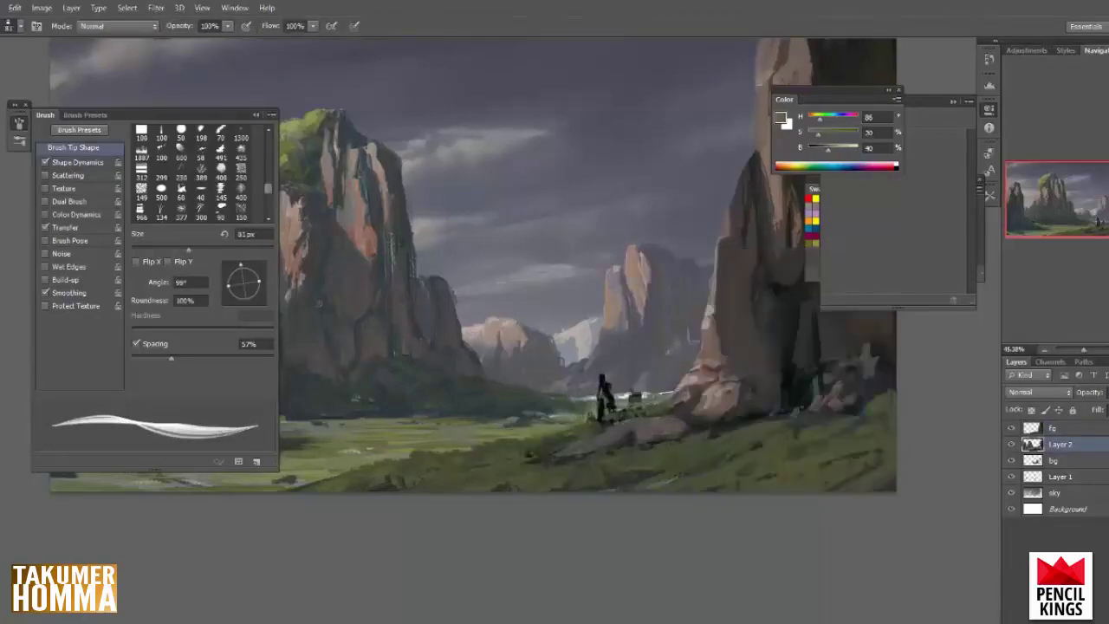
alt+click(653, 390)
alt+click(662, 398)
mouse_move(644, 400)
mouse_down()
mouse_move(599, 395)
mouse_move(592, 406)
mouse_move(611, 408)
mouse_up()
alt+click(656, 383)
alt+click(631, 385)
alt+click(595, 407)
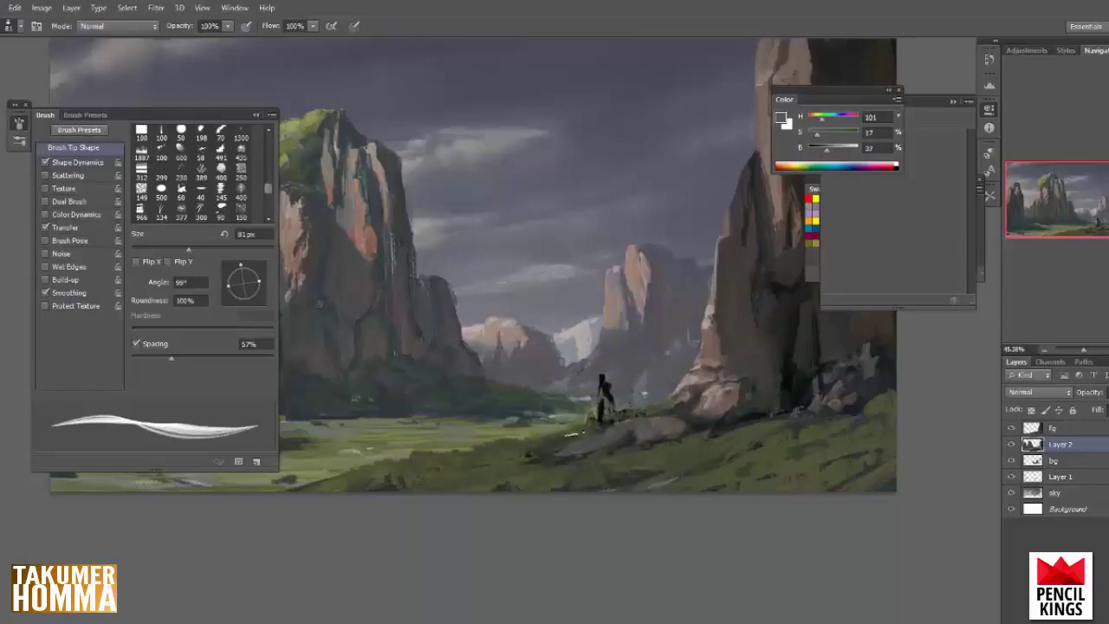
alt+click(626, 378)
- Return to the fg layer and choose the 966 textured brush tip at 54 px
click(1048, 428)
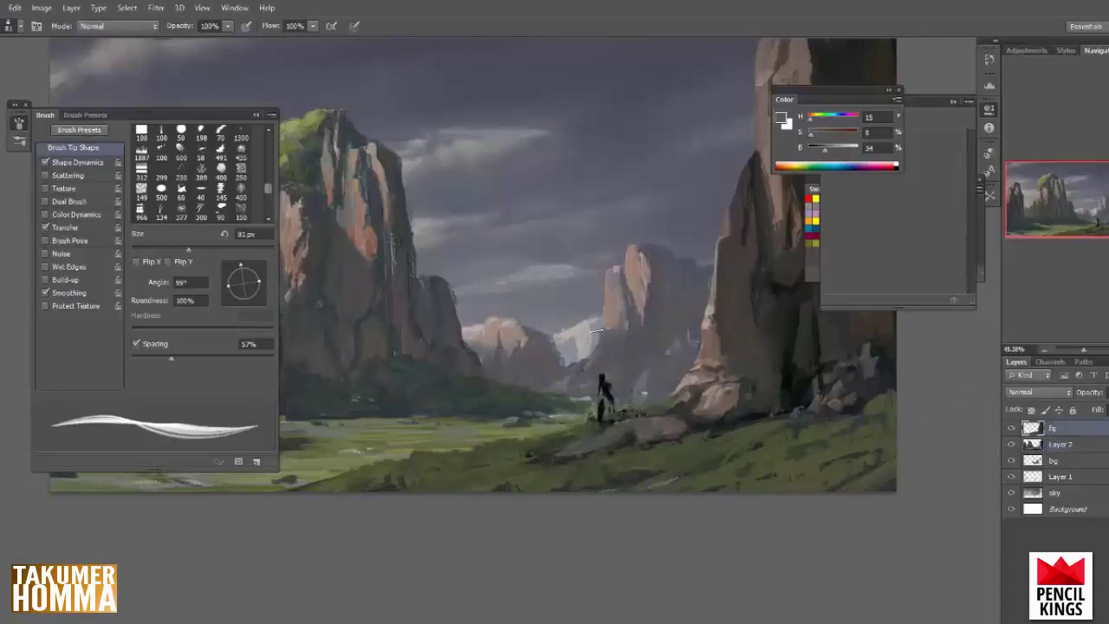
right_click(704, 406)
click(733, 602)
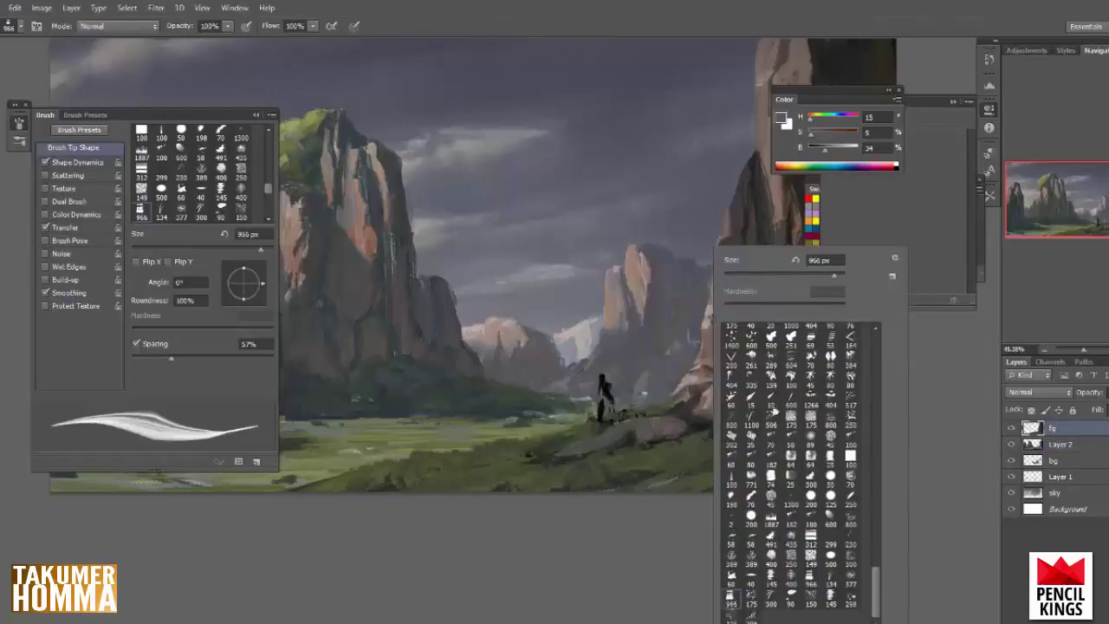
click(755, 275)
click(638, 555)
drag(693, 551, 665, 551)
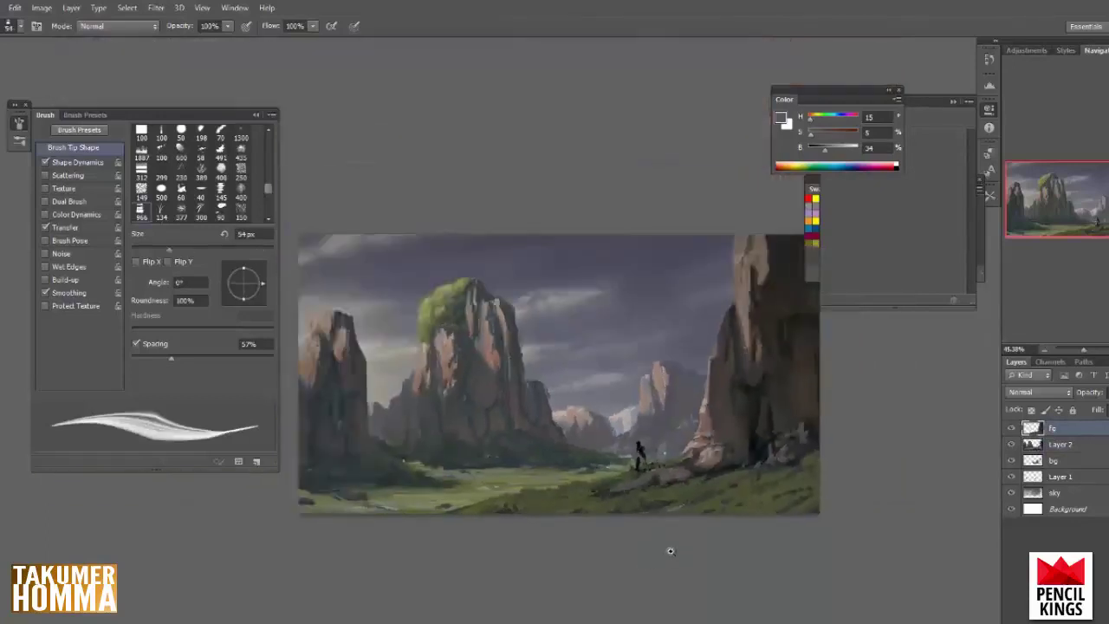
scroll(676, 551, up, 2)
- Paint a dark rocky patch on the slope below the cliff base, using near-black and grey tones sampled from the cliff's rocks
alt+click(747, 428)
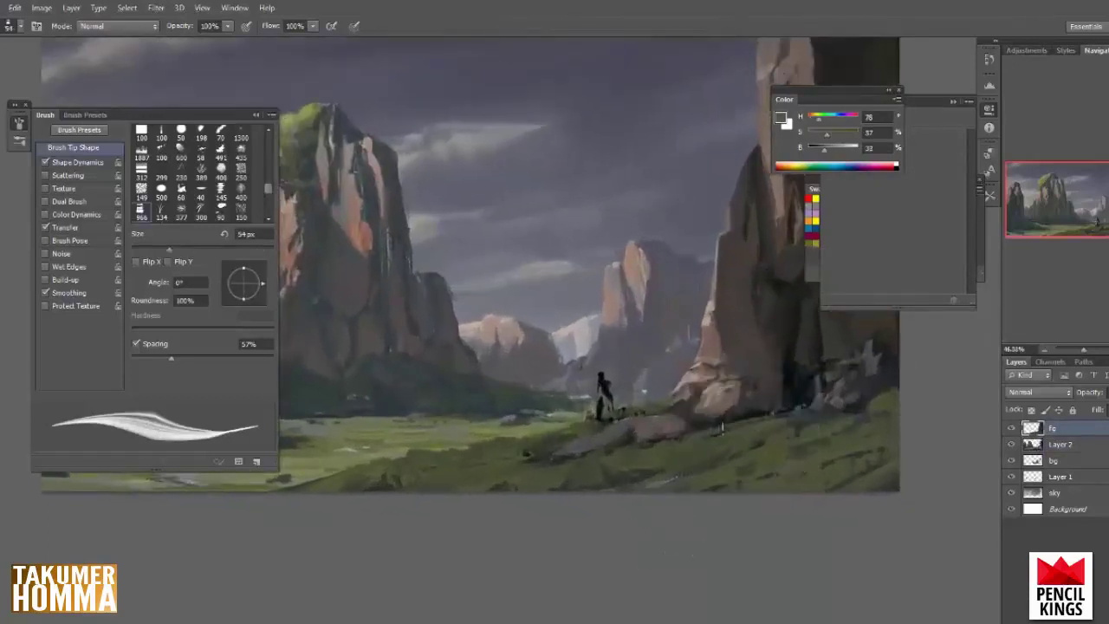
mouse_move(766, 417)
mouse_down()
mouse_move(724, 428)
mouse_move(709, 465)
mouse_move(742, 458)
mouse_move(680, 462)
mouse_up()
alt+click(760, 409)
key(ctrl+z)
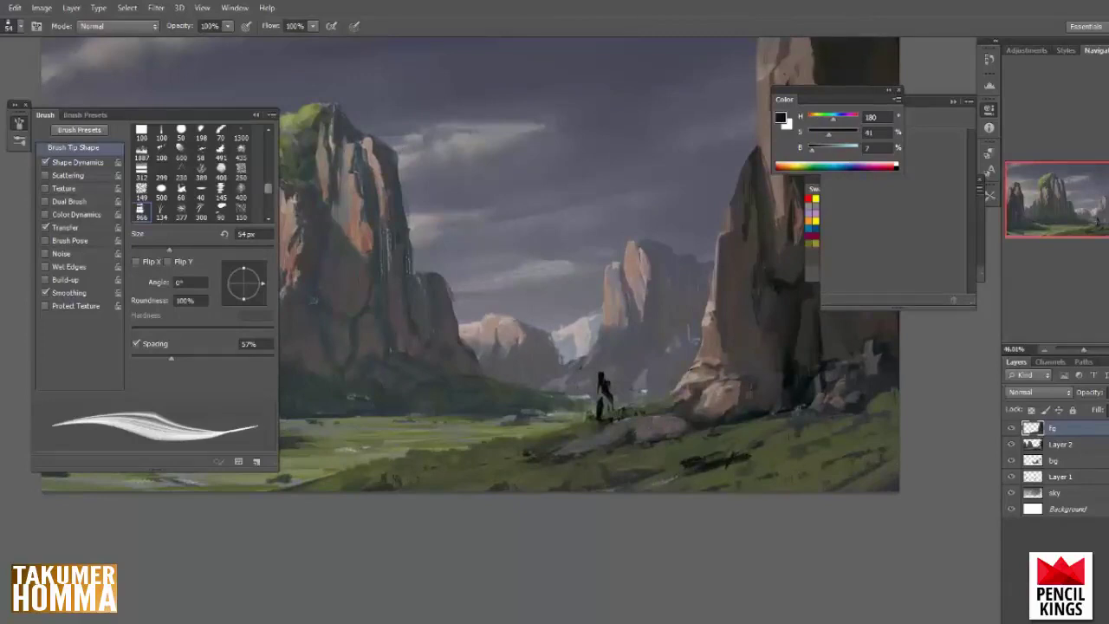
alt+click(883, 372)
mouse_move(719, 449)
mouse_down()
mouse_move(680, 461)
mouse_move(707, 457)
mouse_up()
alt+click(871, 362)
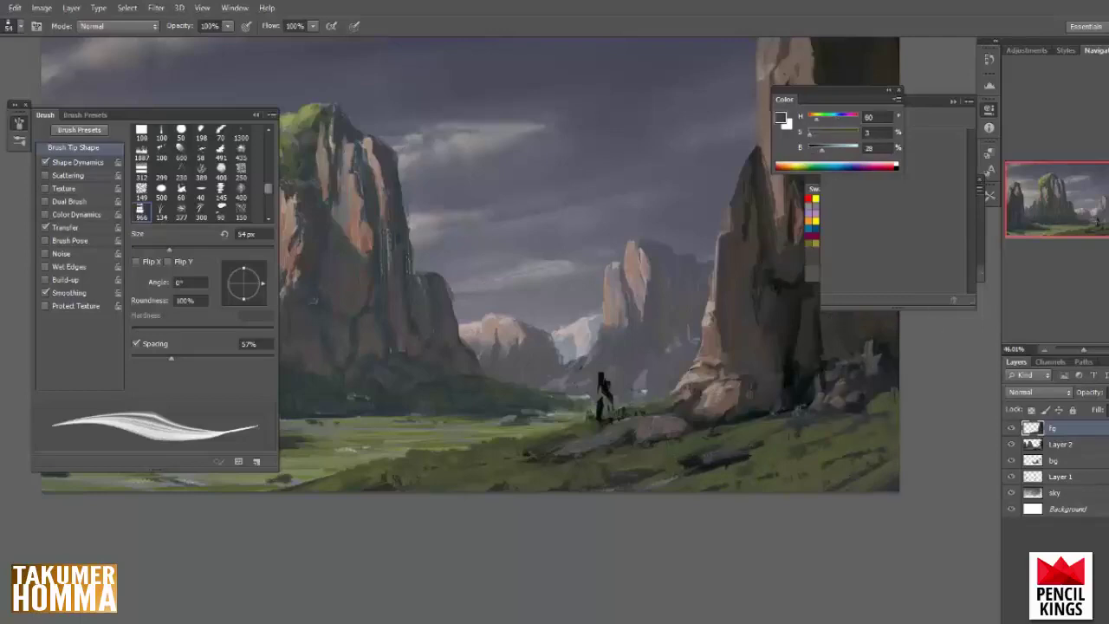
- Refine the edges of the dark rocky patch with dark and olive green tones sampled from the surrounding slope
alt+click(735, 450)
alt+click(712, 465)
alt+click(719, 440)
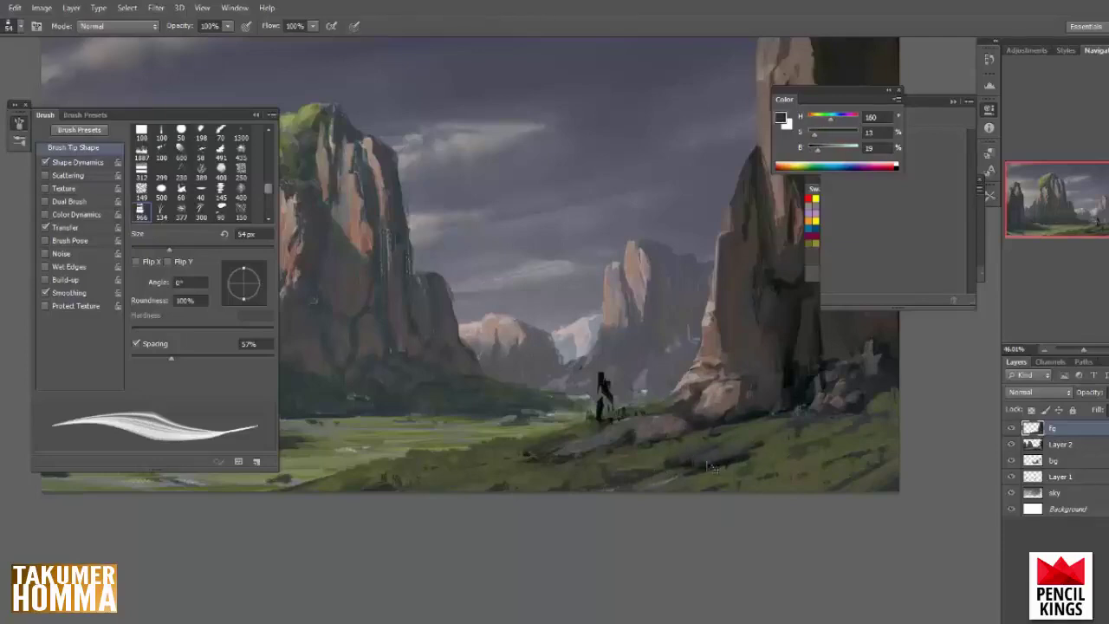
alt+click(735, 449)
alt+click(704, 461)
alt+click(770, 455)
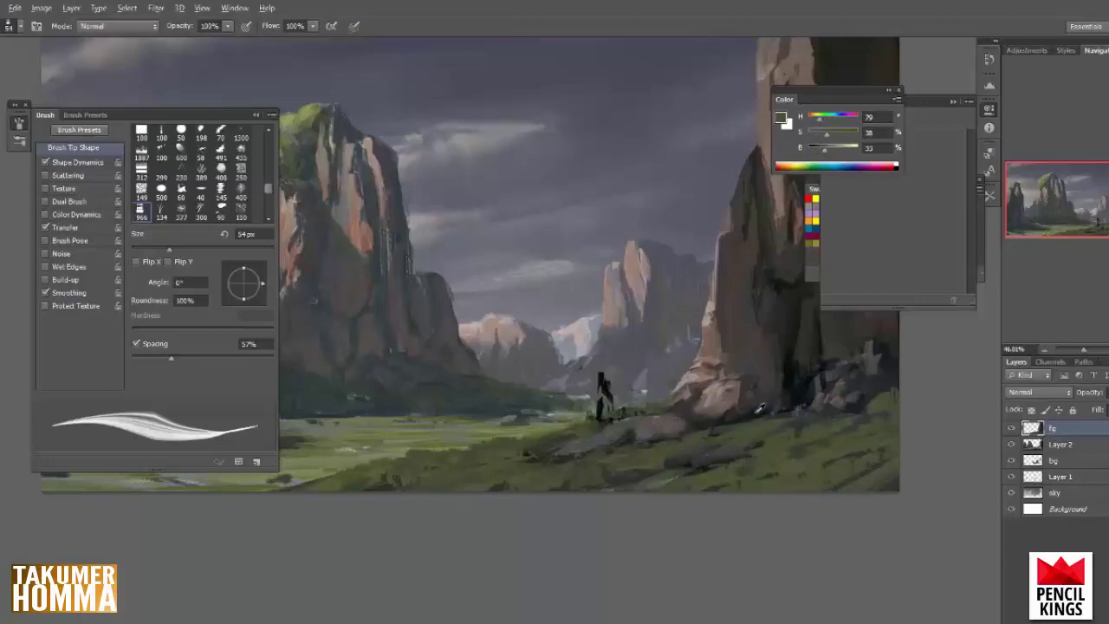
alt+click(759, 411)
drag(681, 430, 670, 436)
key(ctrl+z)
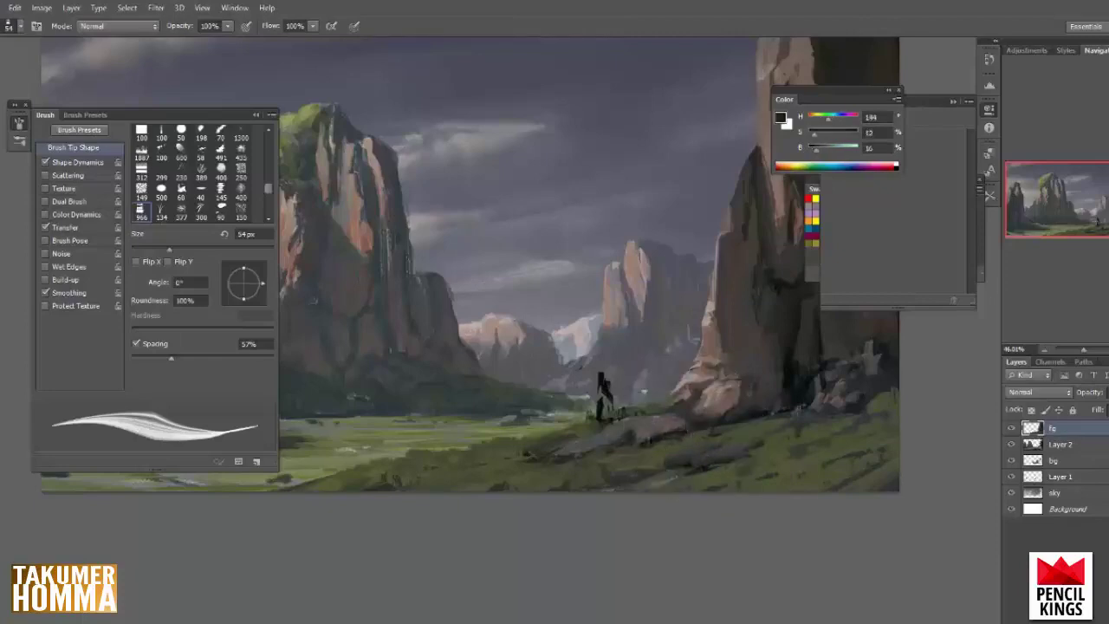
- Rework the grey rocks between the figure and the cliff base with brown-grey and dark tones sampled from the rocks and slope
alt+click(689, 428)
alt+click(657, 423)
mouse_move(669, 421)
mouse_down()
mouse_move(639, 436)
mouse_move(598, 435)
mouse_up()
key(ctrl+z)
alt+click(651, 424)
alt+click(720, 448)
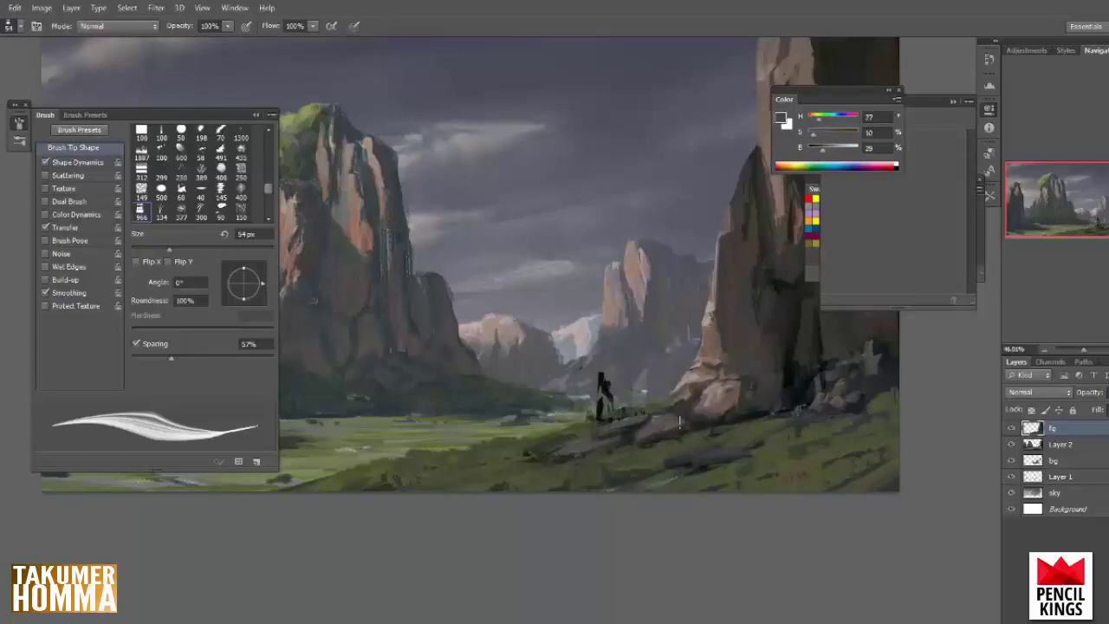
- Shape the flat rock slabs below the figure with grey and dark tones sampled from the neighbouring rocks
alt+click(640, 425)
alt+click(577, 442)
alt+click(545, 453)
alt+click(566, 448)
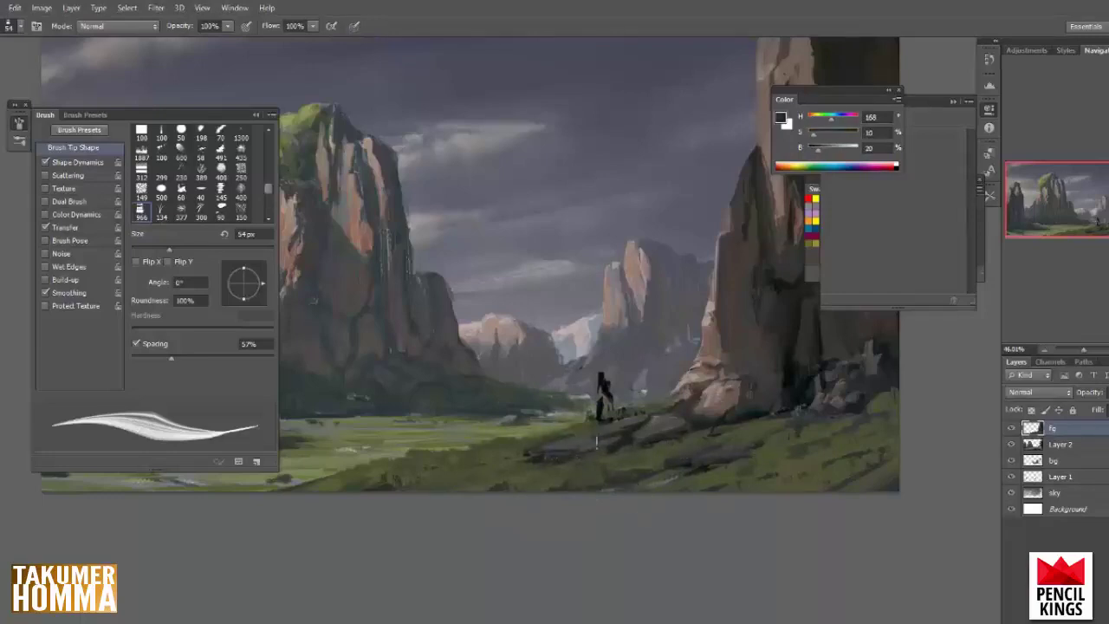
alt+click(598, 442)
alt+click(617, 444)
- Refine the lower edge of the slabs below the figure with tones sampled from the rock and the surrounding grass
drag(610, 445, 572, 458)
alt+click(575, 452)
alt+click(610, 454)
alt+click(589, 457)
drag(560, 457, 534, 462)
- Define the boulders at the shadowed foot of the near cliff with brown-grey and near-black tones sampled from them
drag(690, 473, 633, 515)
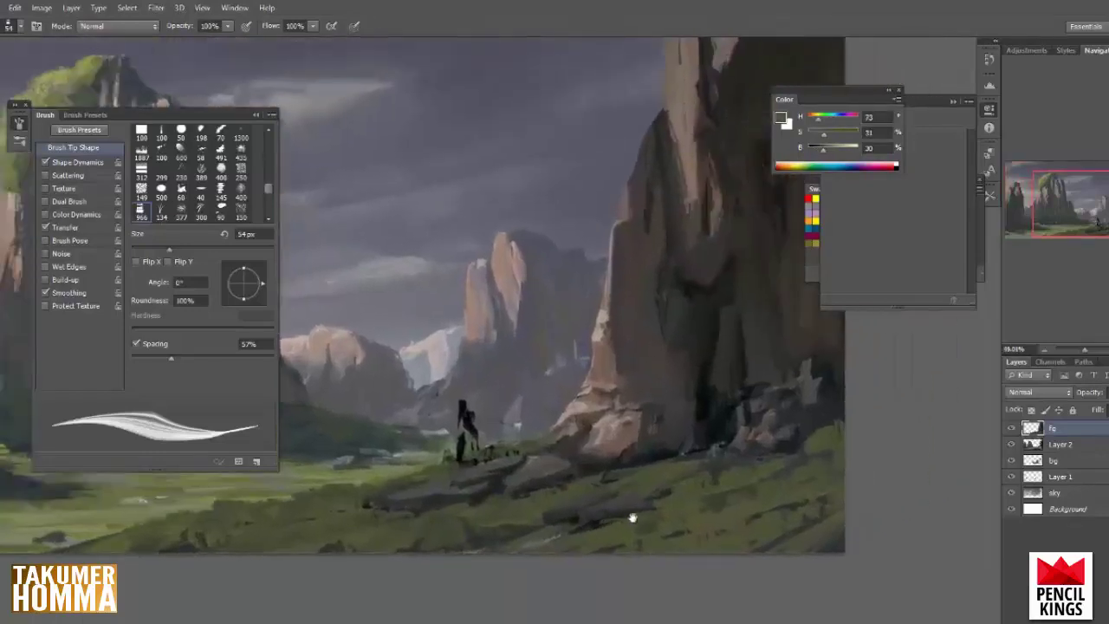
alt+click(750, 430)
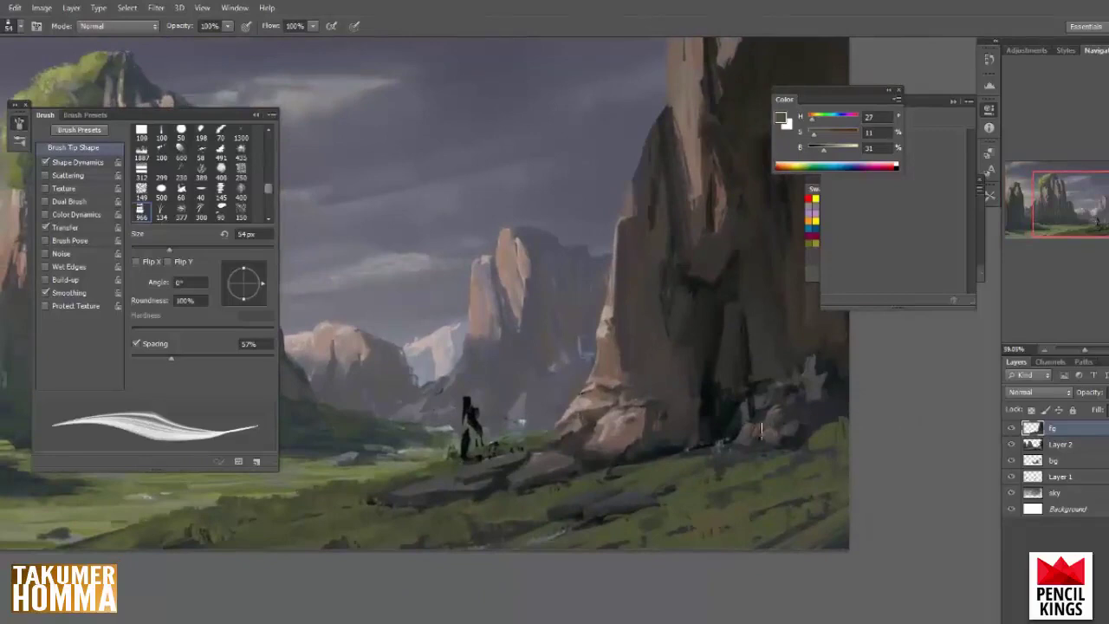
alt+click(794, 440)
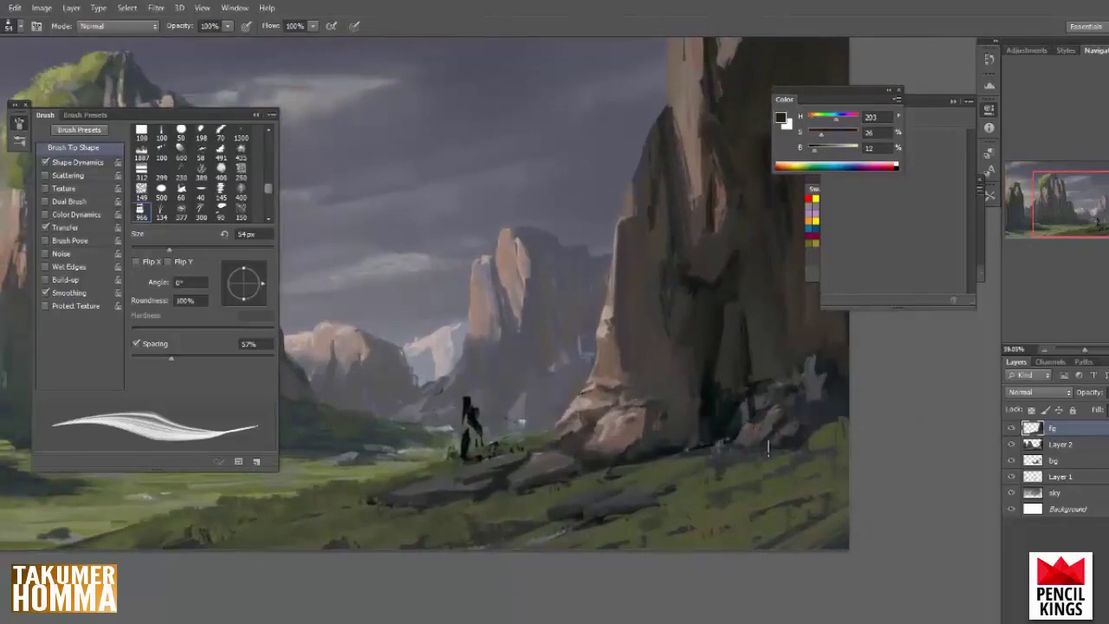
drag(768, 446, 743, 443)
alt+click(771, 426)
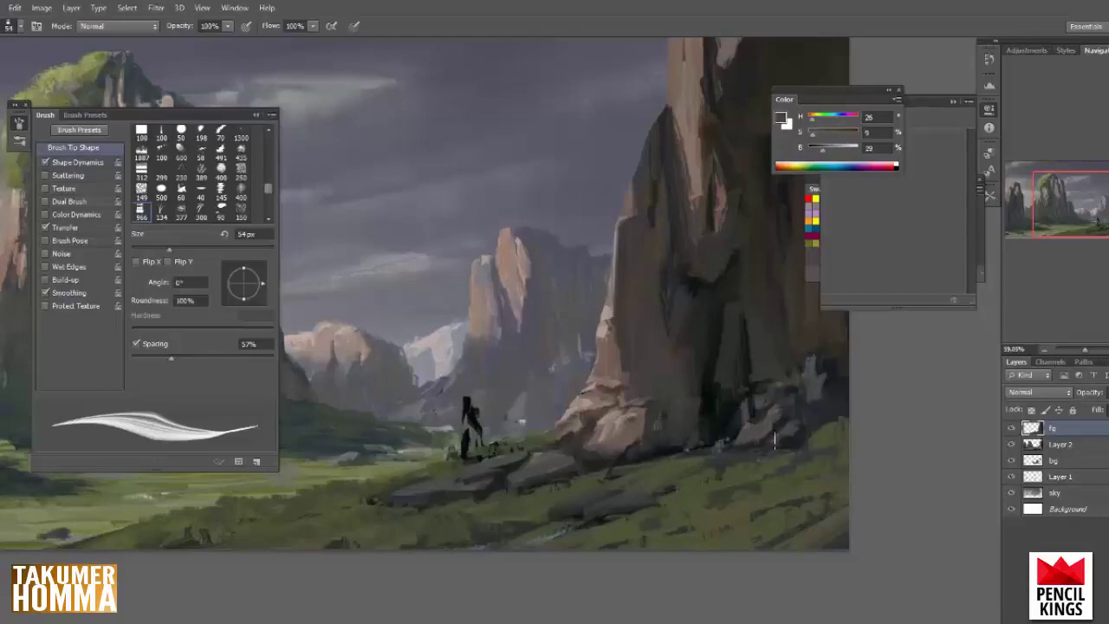
alt+click(791, 427)
- Fill out the figure with a 33 px brush in near-black sampled from it, and trim its outline with the Eraser
mouse_move(716, 350)
mouse_down()
mouse_move(693, 370)
mouse_move(708, 370)
mouse_up()
scroll(707, 370, up, 3)
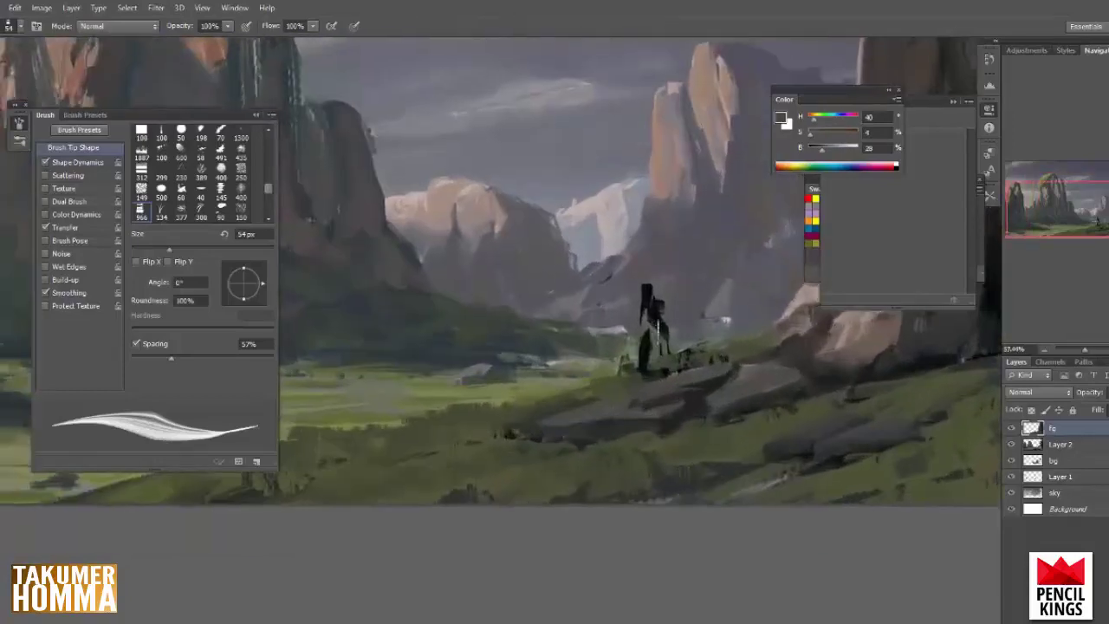
right_click(691, 325)
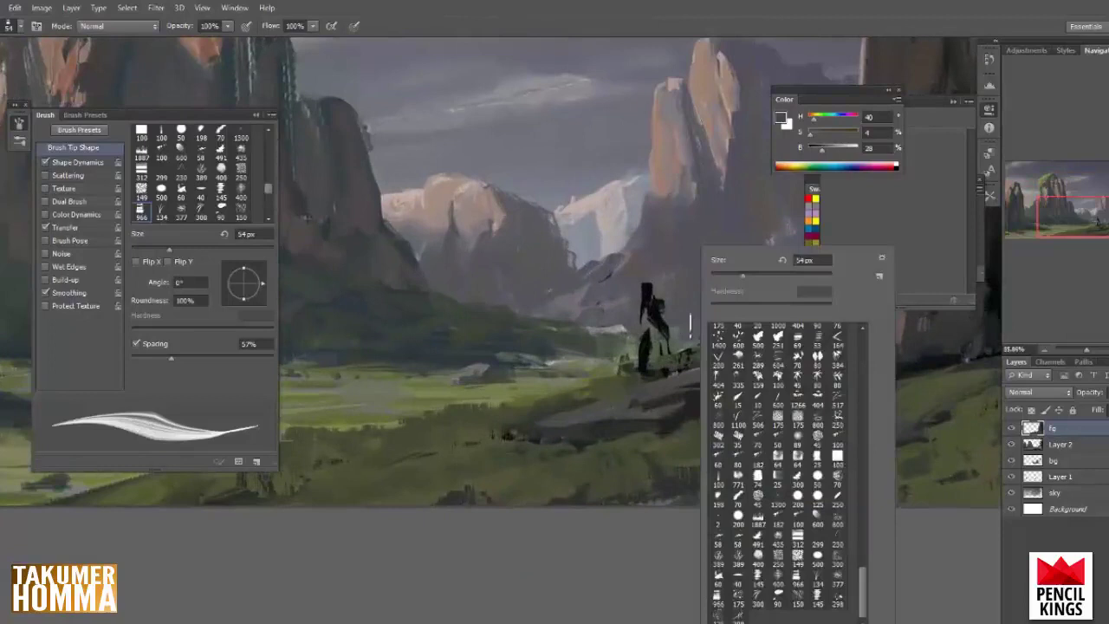
click(728, 275)
click(655, 317)
alt+click(654, 324)
drag(653, 322, 655, 338)
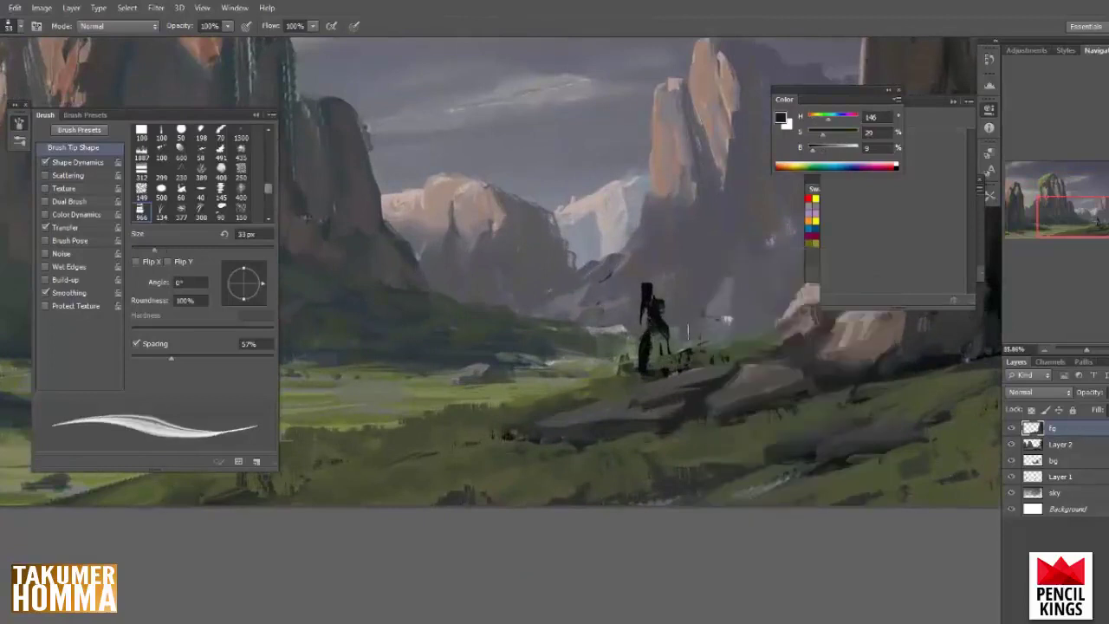
key(e)
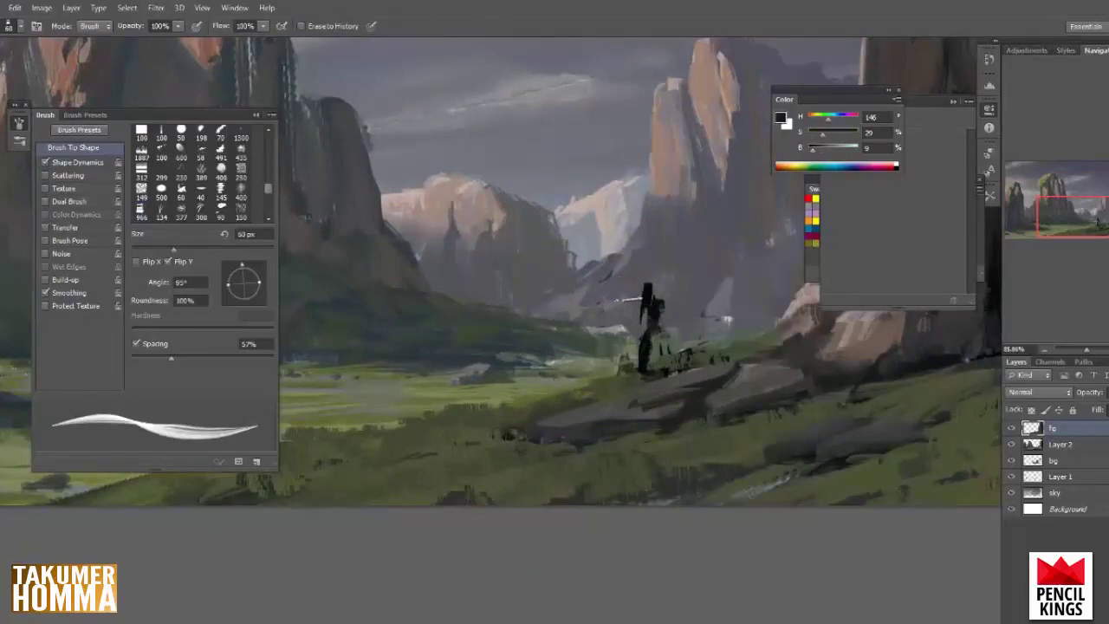
key(b)
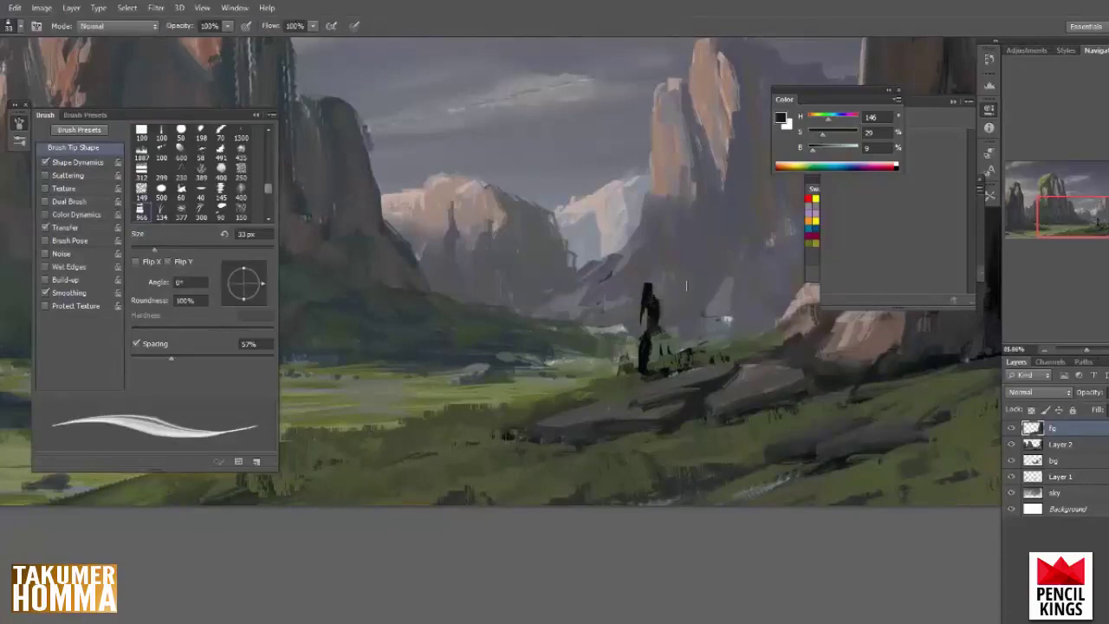
- Paint the figure's body and separated legs with a 29 px brush, using near-black sampled from the figure
right_click(697, 293)
click(645, 316)
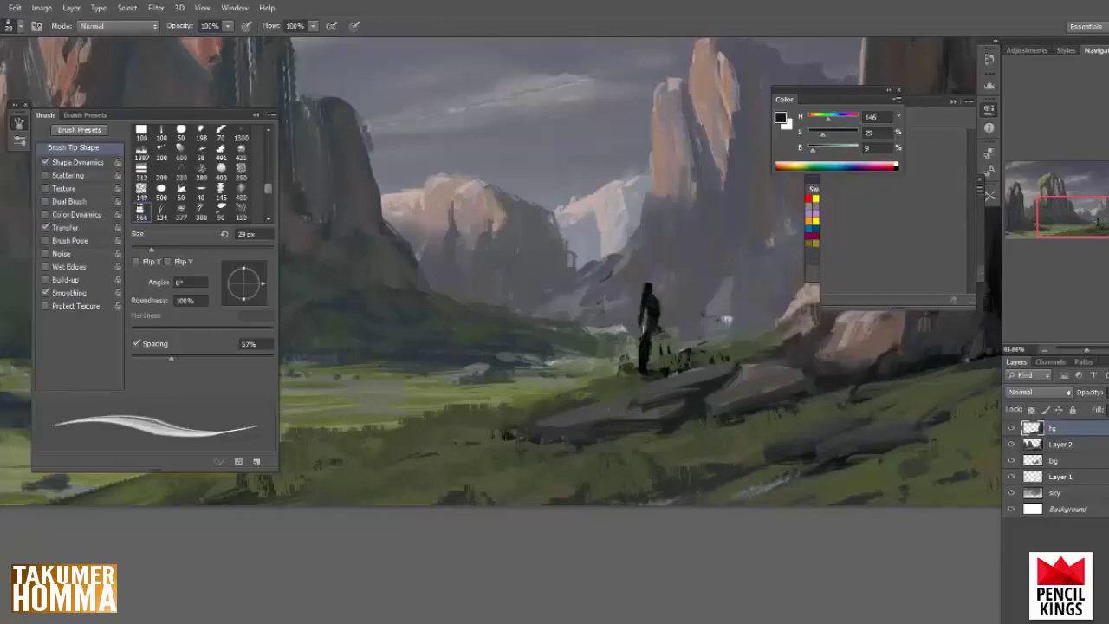
mouse_move(644, 308)
mouse_down()
mouse_move(643, 361)
mouse_move(660, 340)
mouse_move(662, 349)
mouse_up()
alt+click(645, 350)
drag(660, 338, 664, 357)
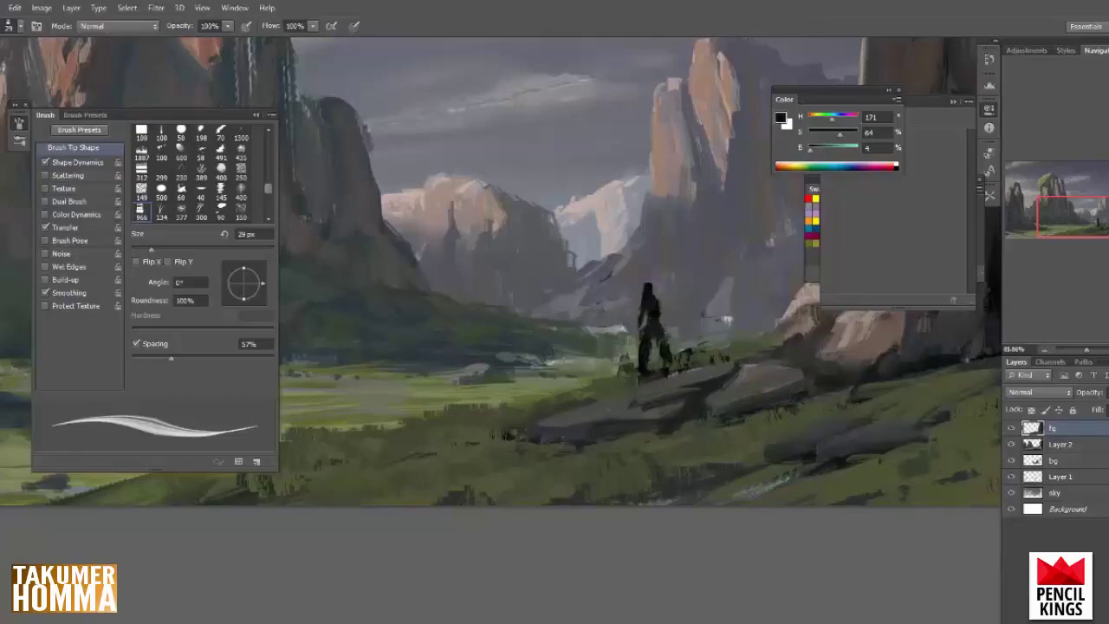
- Trim the figure's silhouette with the Eraser and touch up its body with the 29 px brush
key(e)
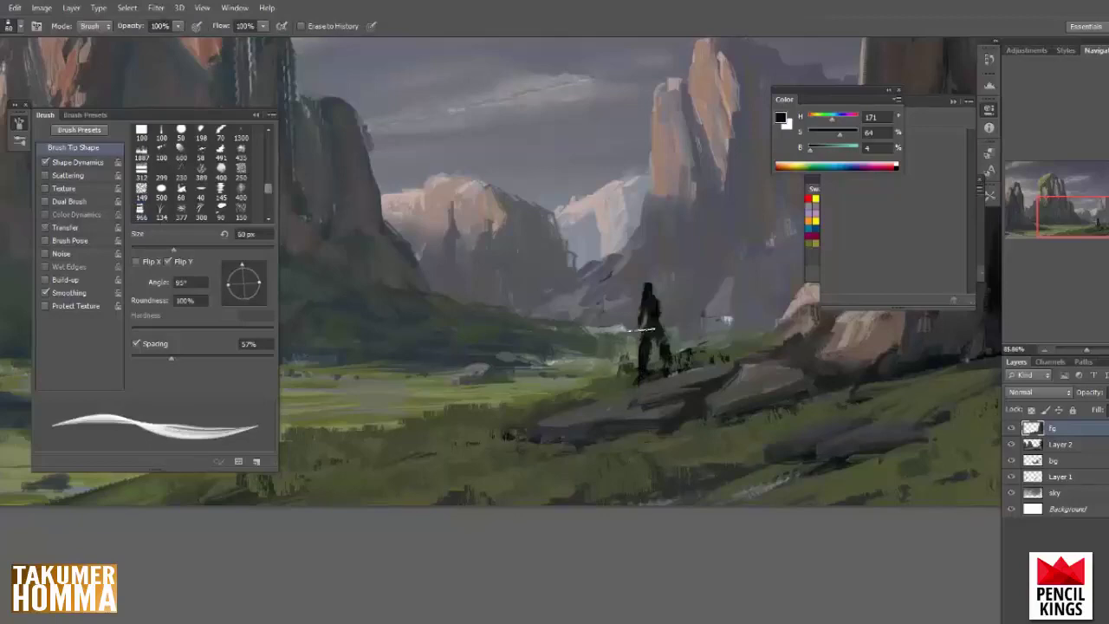
key(b)
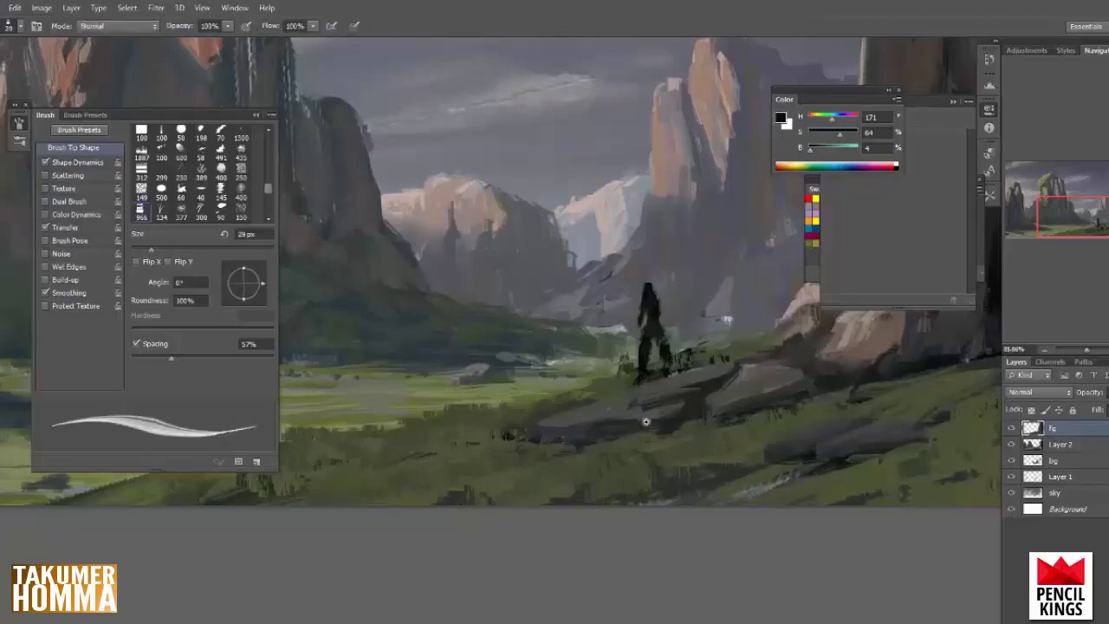
mouse_move(644, 421)
mouse_down()
mouse_move(611, 420)
mouse_move(648, 421)
mouse_up()
mouse_move(667, 338)
mouse_down()
mouse_move(662, 347)
mouse_move(659, 314)
mouse_up()
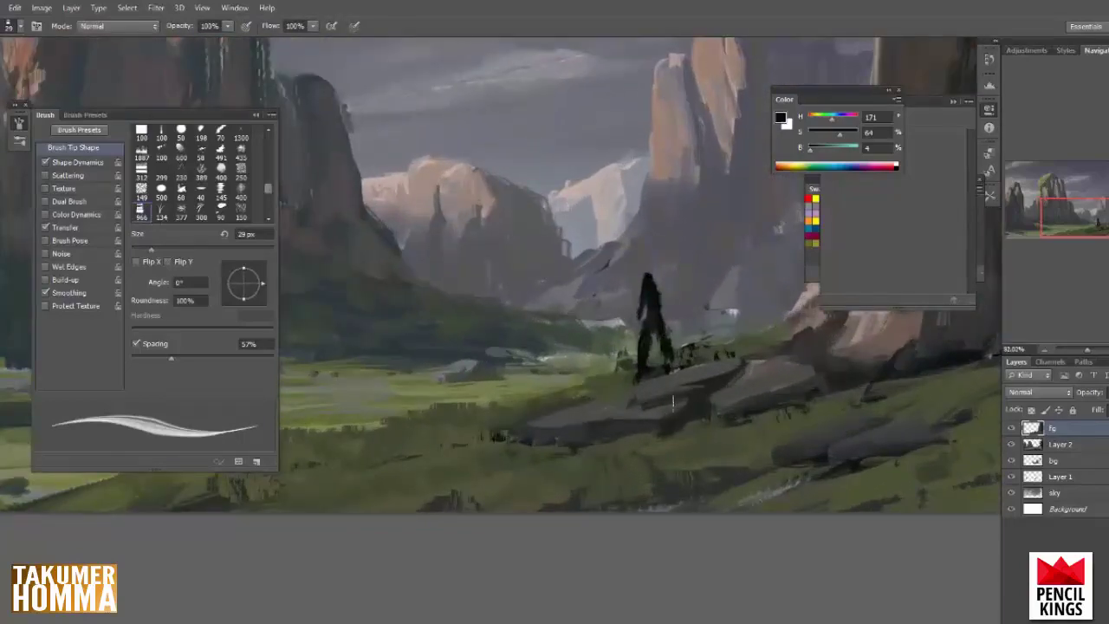
- Mirror the canvas horizontally to check the figure and composition, and flip it back to its original orientation
scroll(649, 437, down, 2)
scroll(608, 444, up, 3)
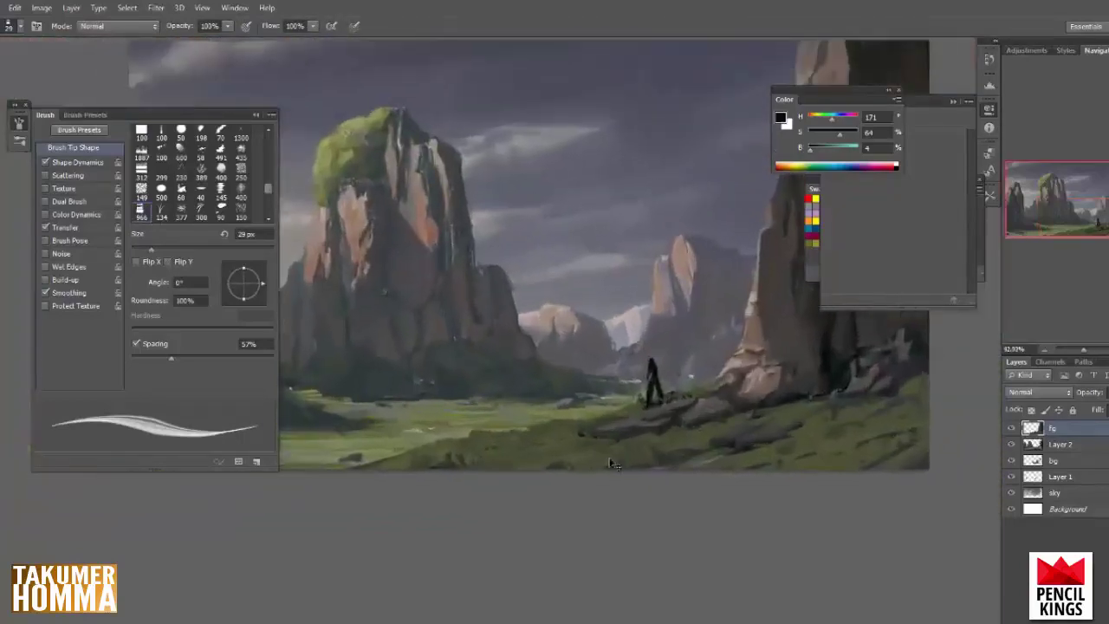
key(v)
key(ctrl+shift+h)
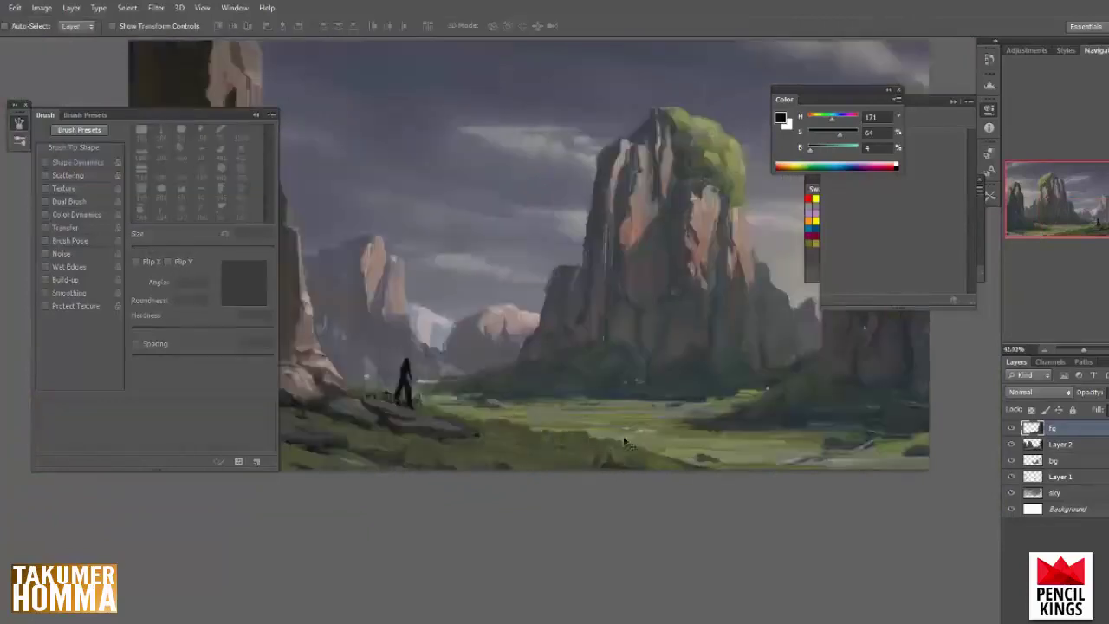
drag(632, 448, 684, 441)
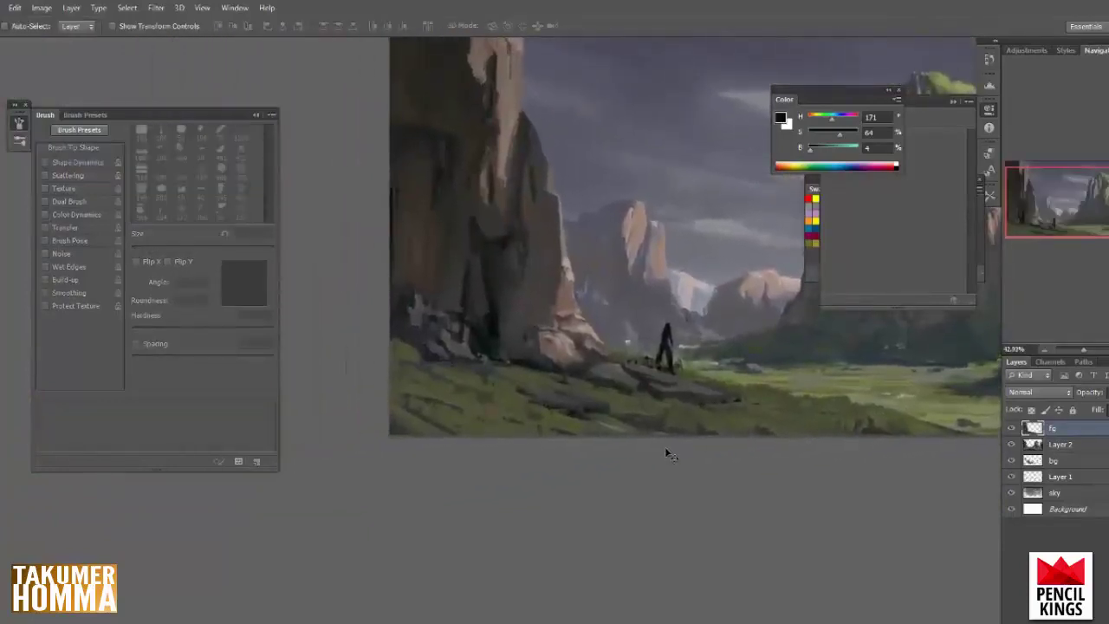
key(ctrl+shift+h)
scroll(684, 472, down, 3)
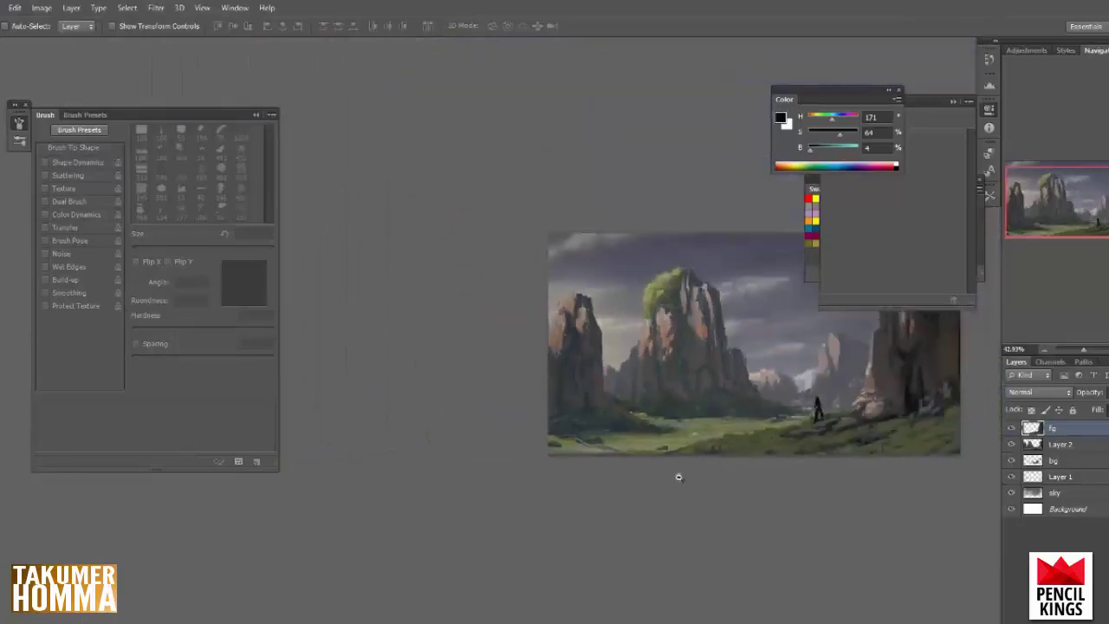
scroll(724, 475, up, 1)
drag(724, 475, 653, 482)
drag(669, 414, 698, 417)
- Start a small rock on the slope below the figure's slabs with the 29 px brush, using near-black and grey tones sampled from the cliff and rocks
key(b)
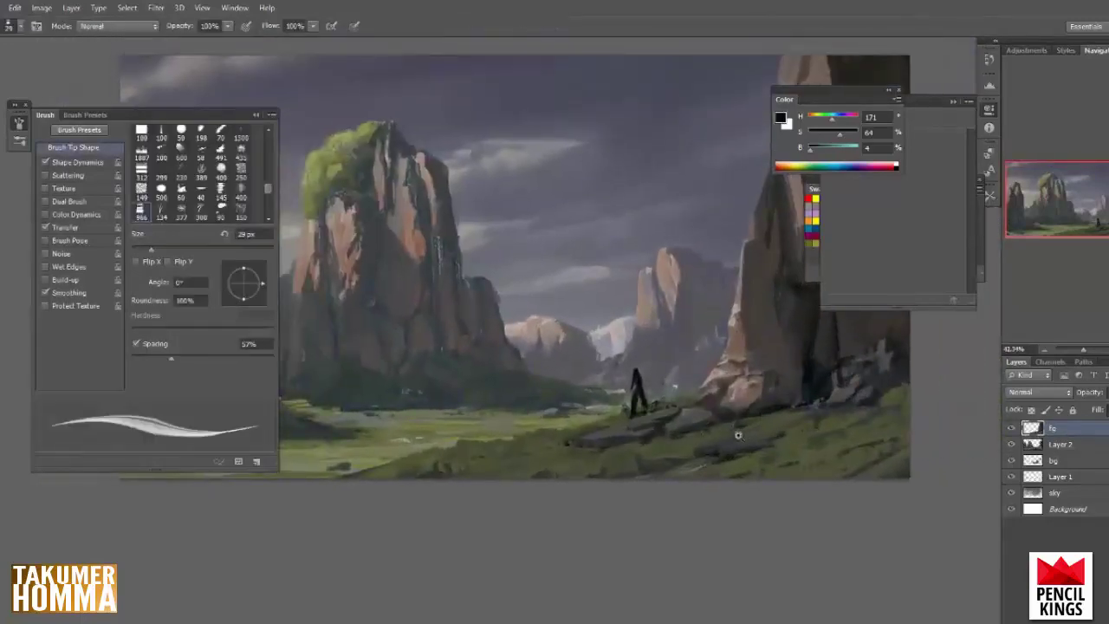
scroll(739, 434, up, 1)
alt+click(793, 399)
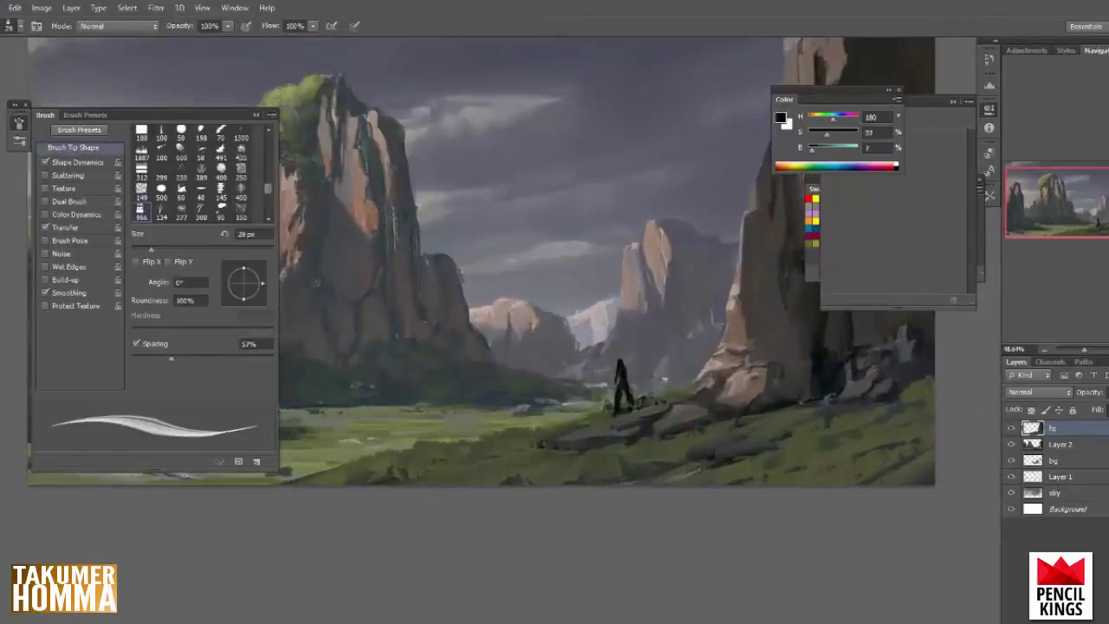
drag(606, 467, 626, 464)
alt+click(717, 443)
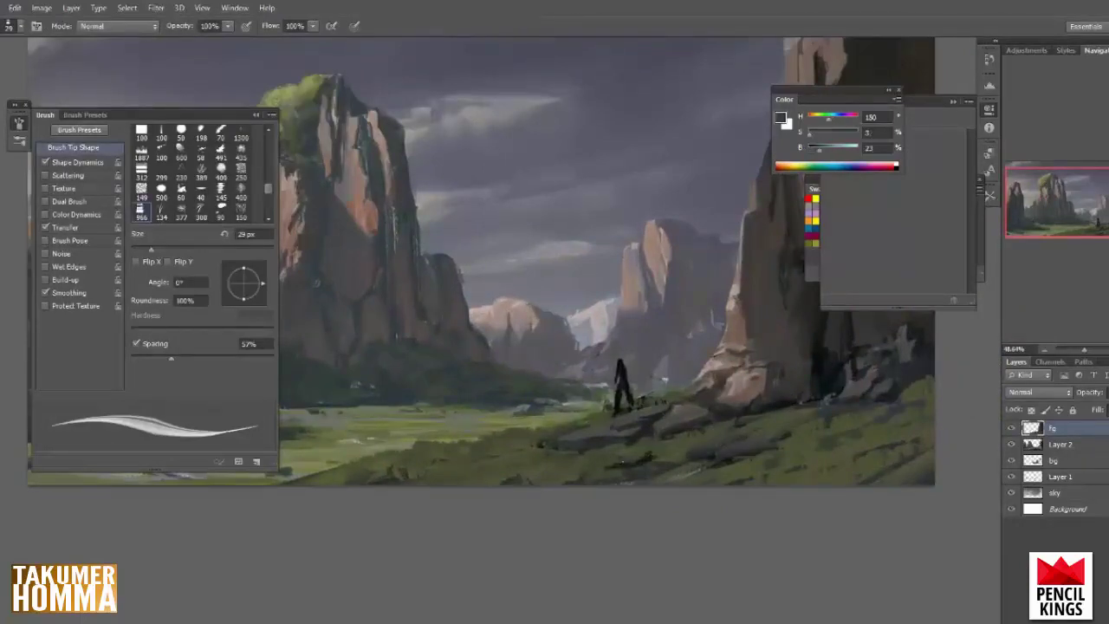
alt+click(654, 408)
- Build up the small rock below the slabs with a 54 px brush, using dark grey tones sampled from the surrounding rocks
right_click(672, 431)
click(716, 271)
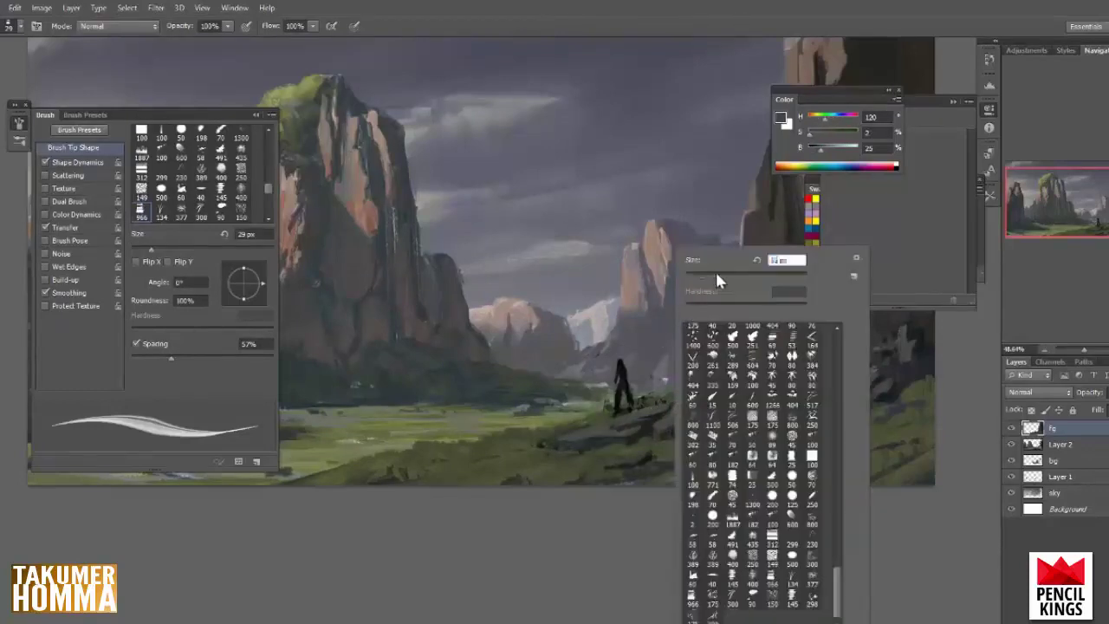
click(644, 454)
alt+click(679, 409)
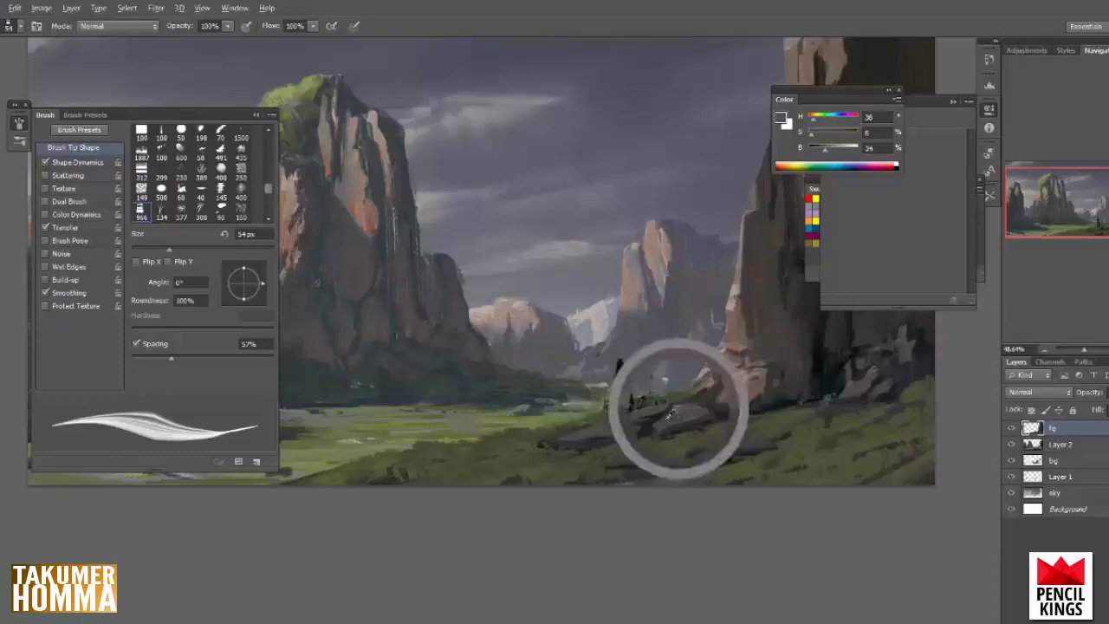
alt+click(644, 453)
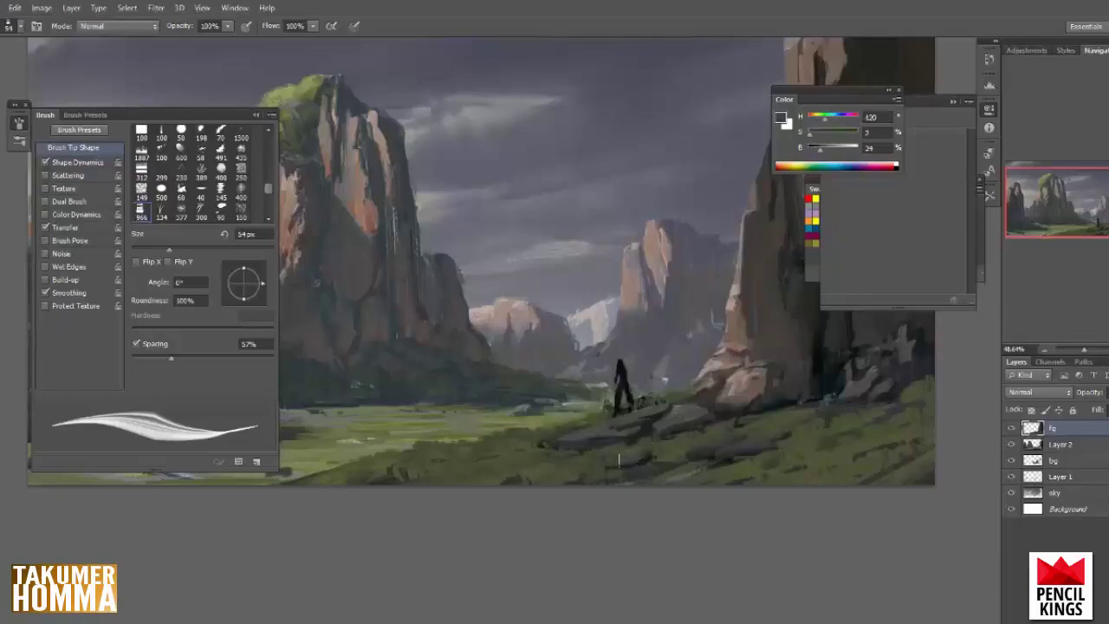
alt+click(918, 367)
alt+click(647, 451)
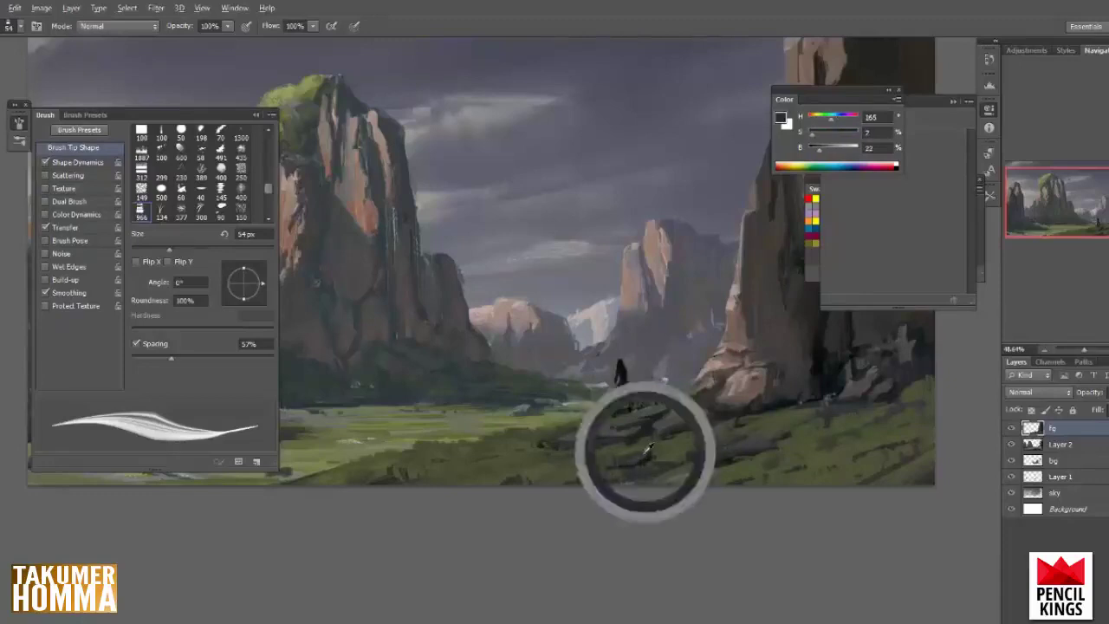
alt+click(640, 454)
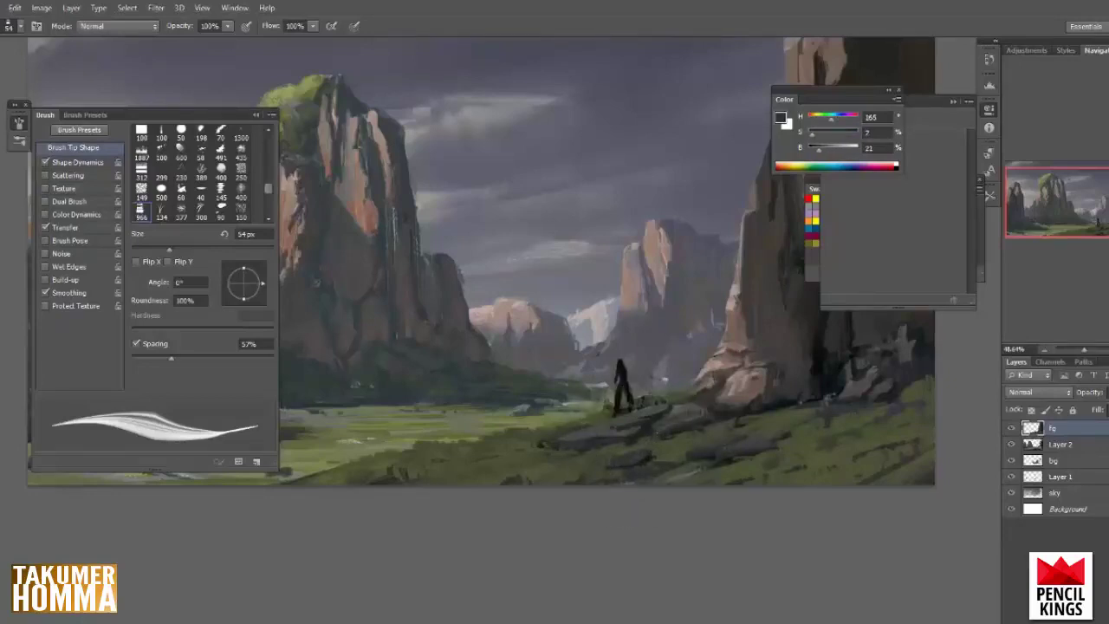
- Break up the slabs beneath the figure with near-black and grey rock tones and olive green sampled from the nearby grass
alt+click(699, 409)
alt+click(665, 409)
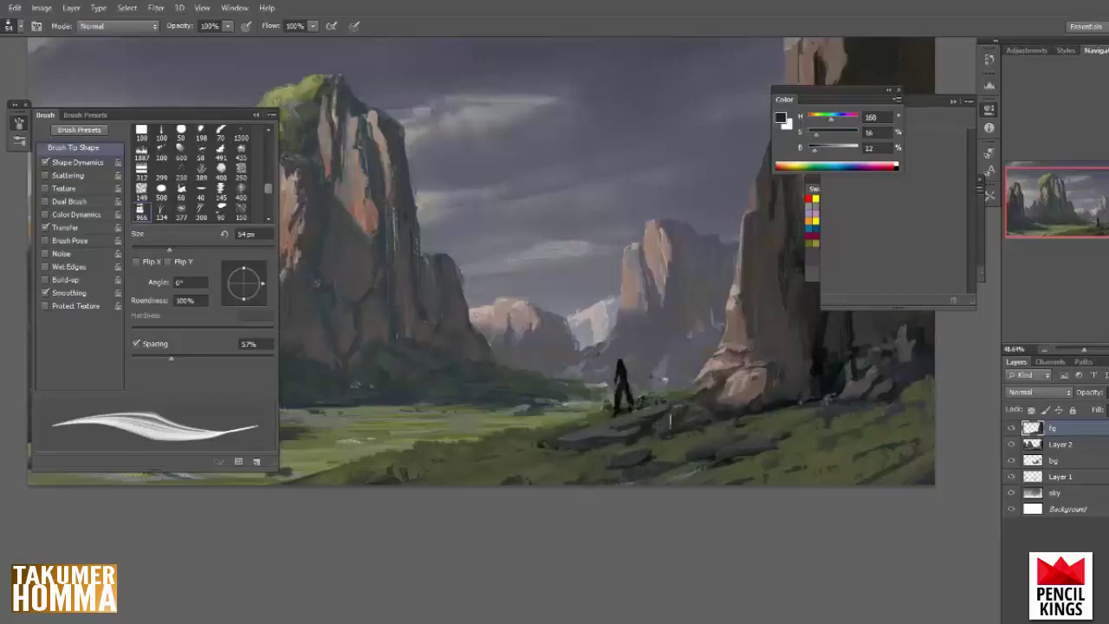
alt+click(705, 403)
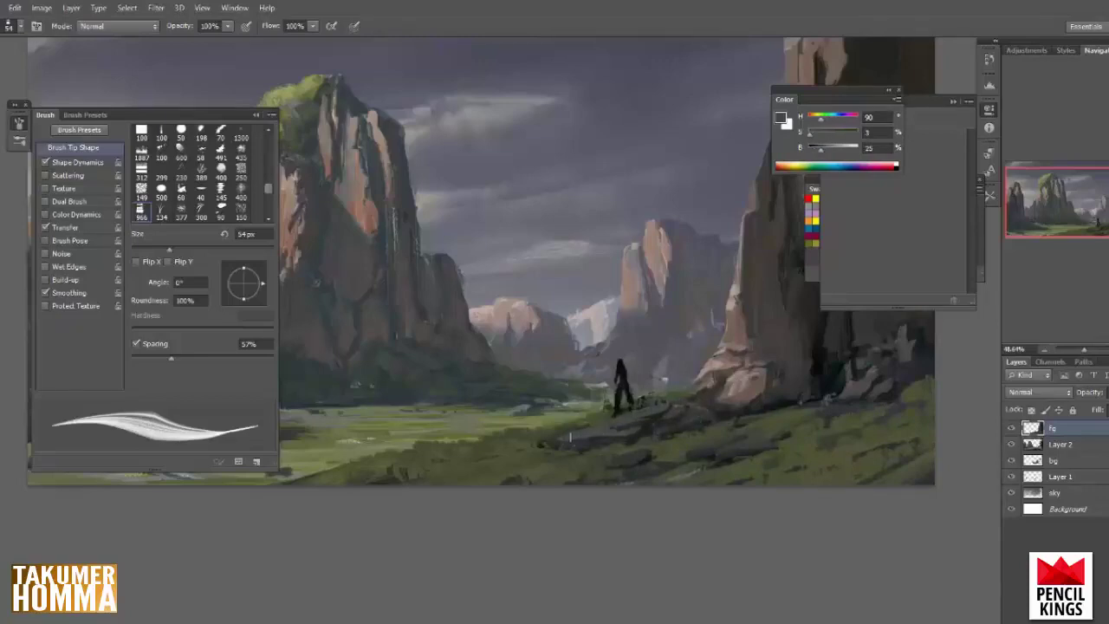
alt+click(652, 424)
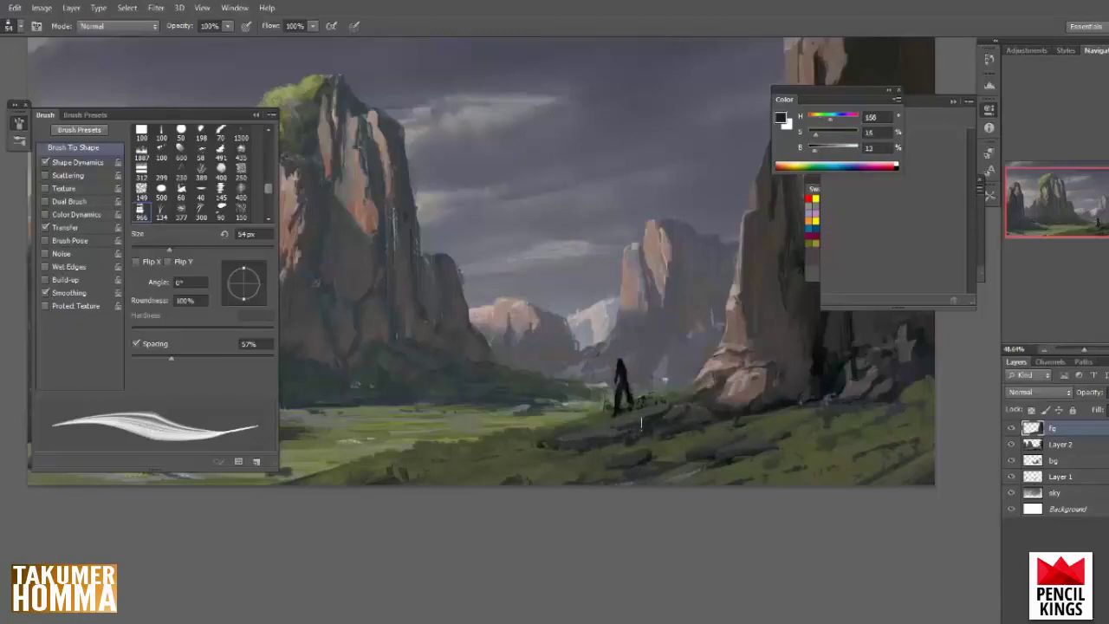
alt+click(640, 426)
alt+click(645, 427)
alt+click(543, 429)
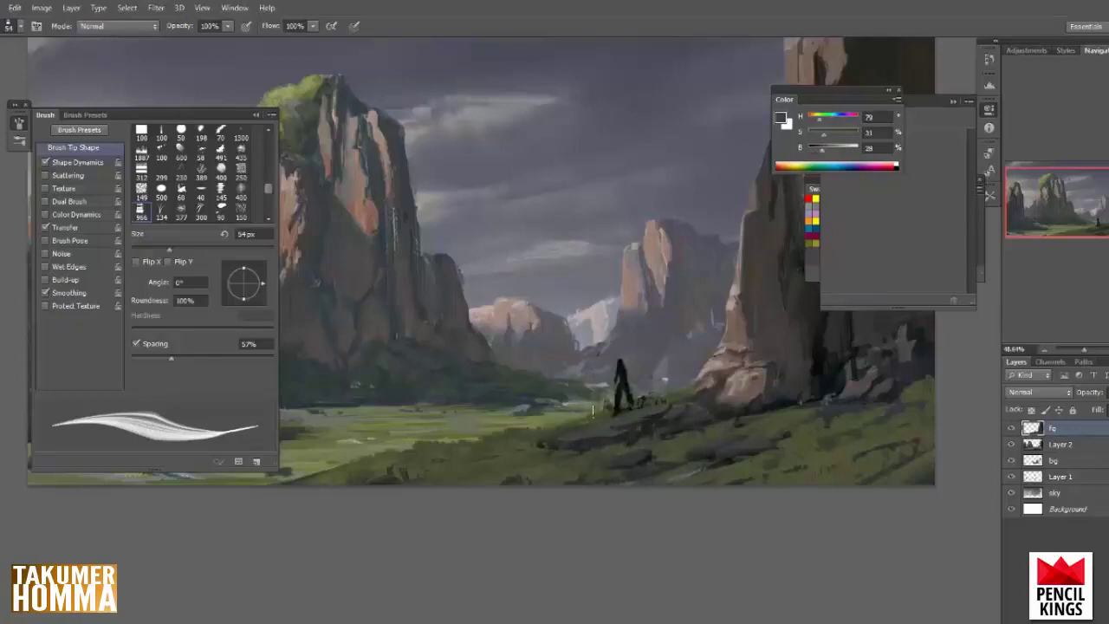
- Start a dark rock on the lower slope downhill from the figure, using near-black and grey tones sampled from the existing slabs
alt+click(693, 409)
alt+click(656, 416)
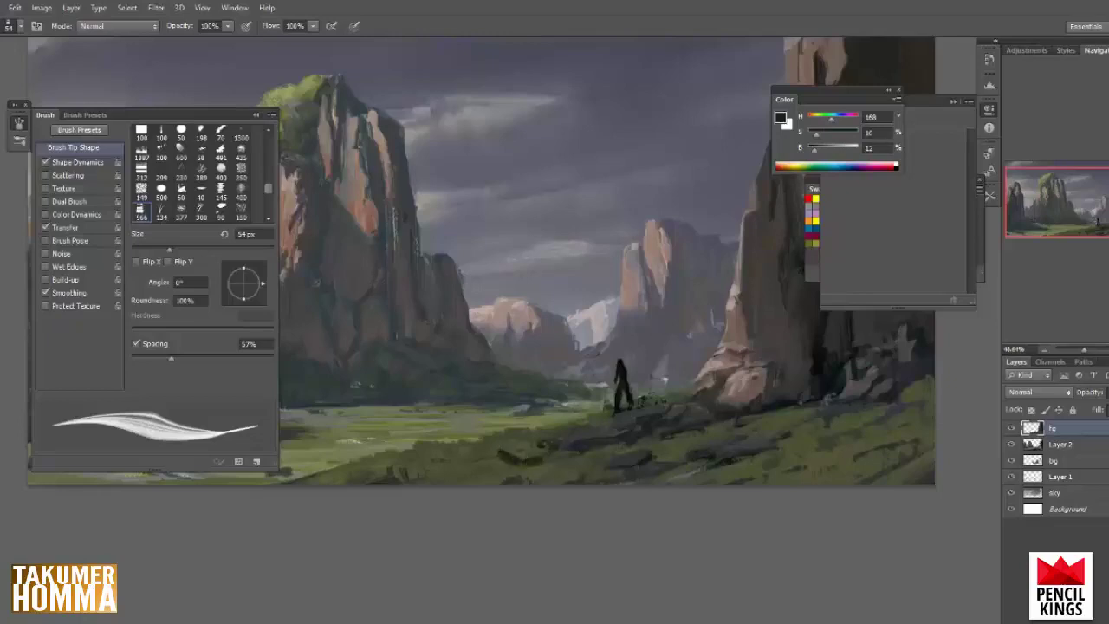
alt+click(542, 452)
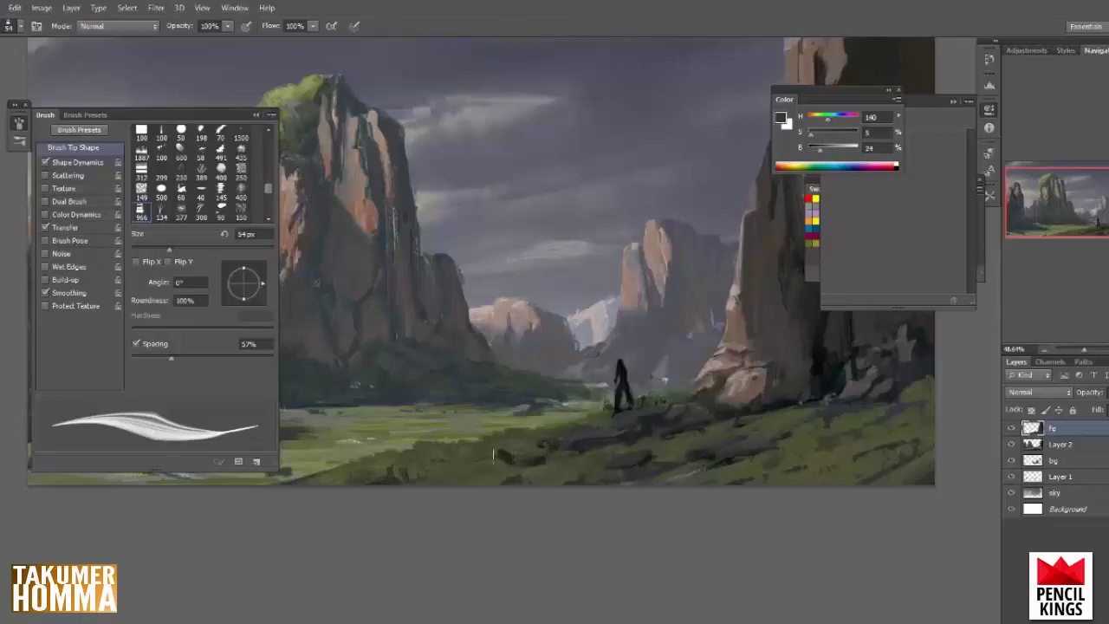
alt+click(539, 454)
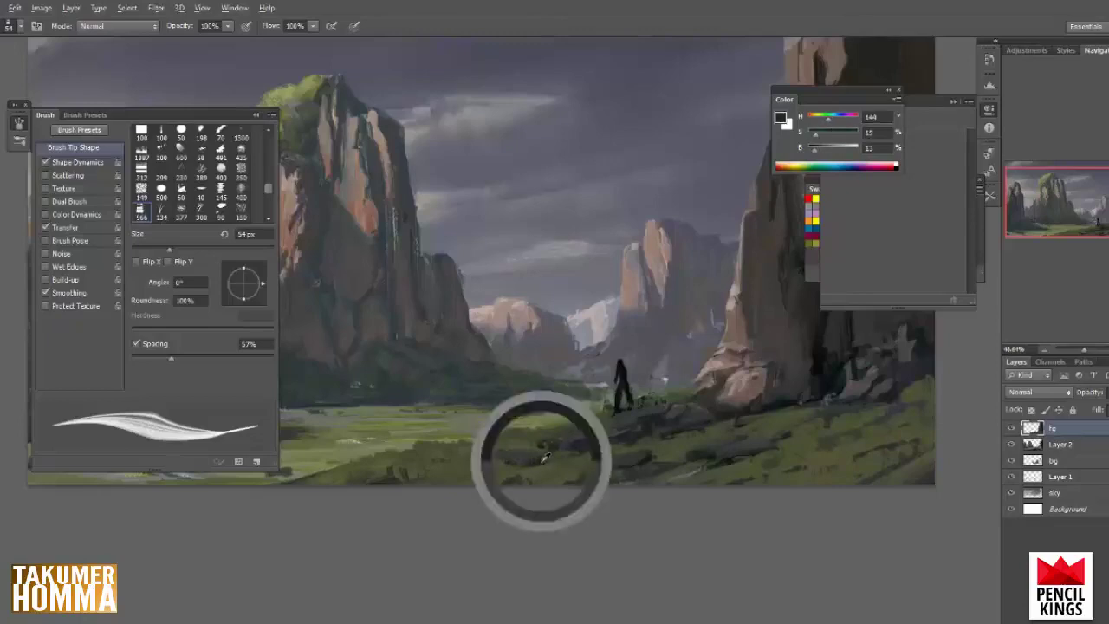
alt+click(546, 457)
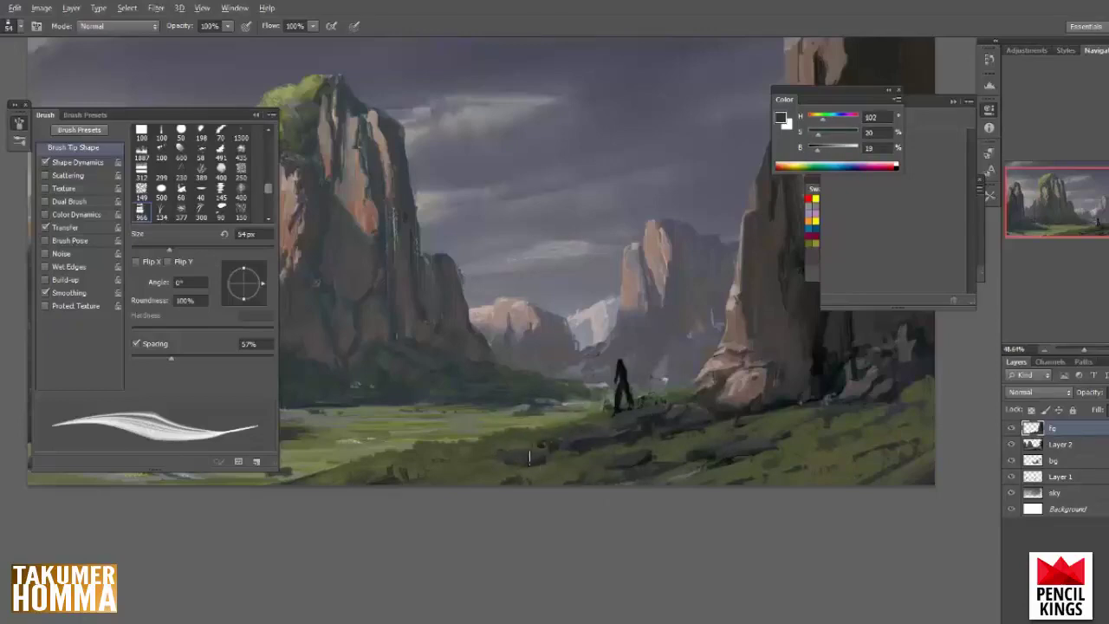
- Build up the new lower-slope rock with its own grey tones and near-black sampled from the shadow at the cliff base
alt+click(512, 459)
alt+click(783, 403)
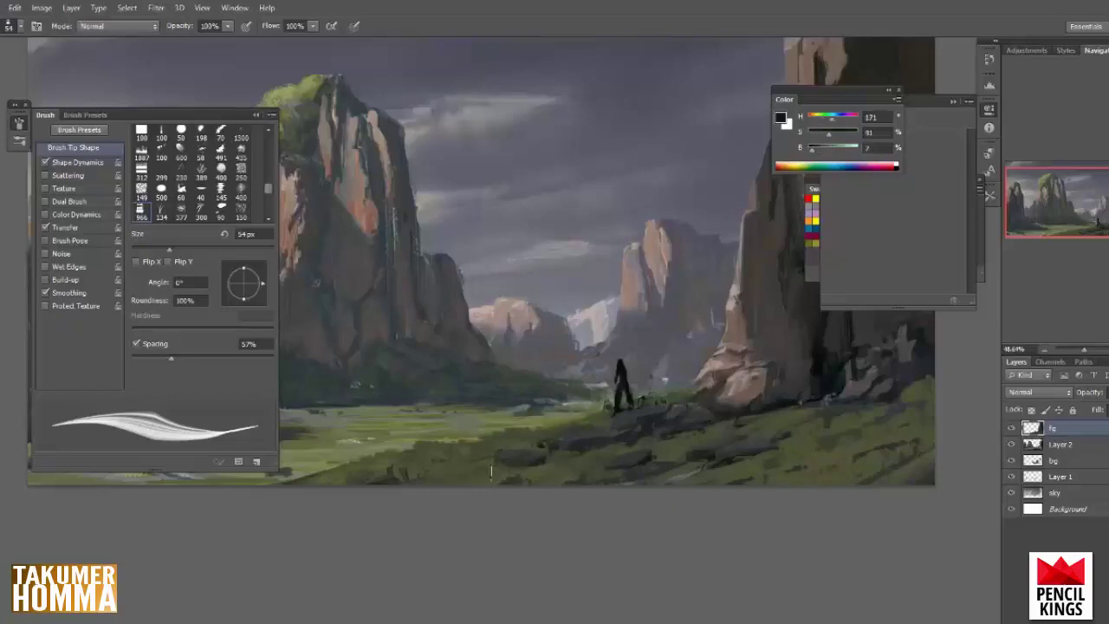
drag(496, 461, 528, 457)
alt+click(512, 454)
alt+click(522, 458)
- Refine the edge where the foreground cliff meets the grass with small strokes of near-black, grey and dark green sampled nearby
drag(743, 488, 688, 508)
alt+click(723, 414)
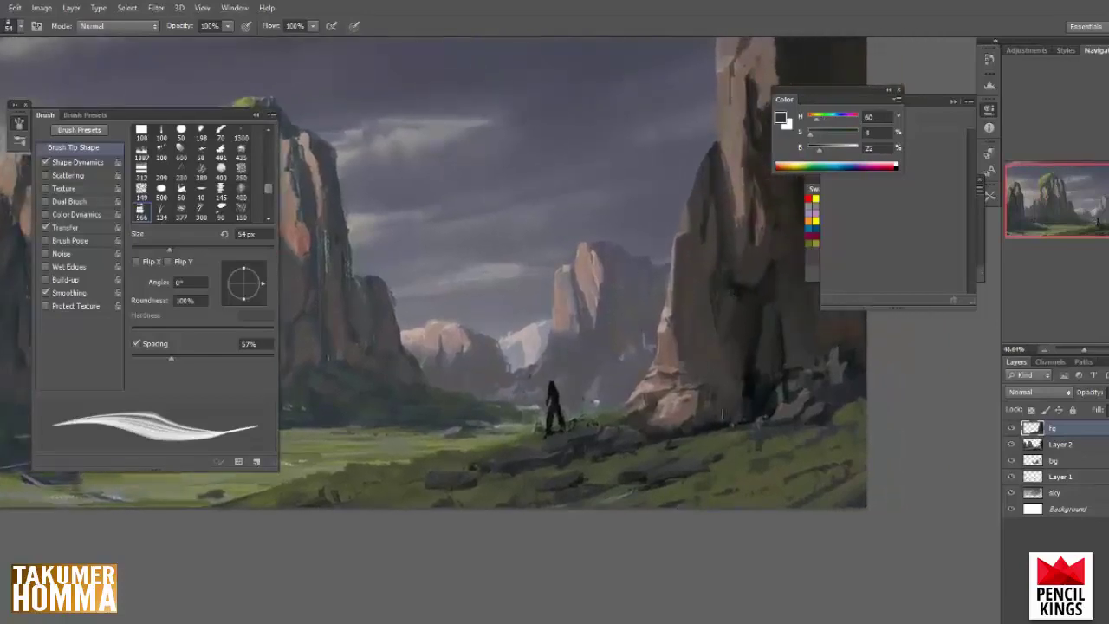
alt+click(791, 409)
mouse_move(700, 431)
mouse_down()
mouse_move(735, 418)
mouse_move(701, 441)
mouse_move(700, 420)
mouse_move(709, 431)
mouse_up()
alt+click(729, 424)
alt+click(692, 423)
alt+click(776, 427)
alt+click(728, 431)
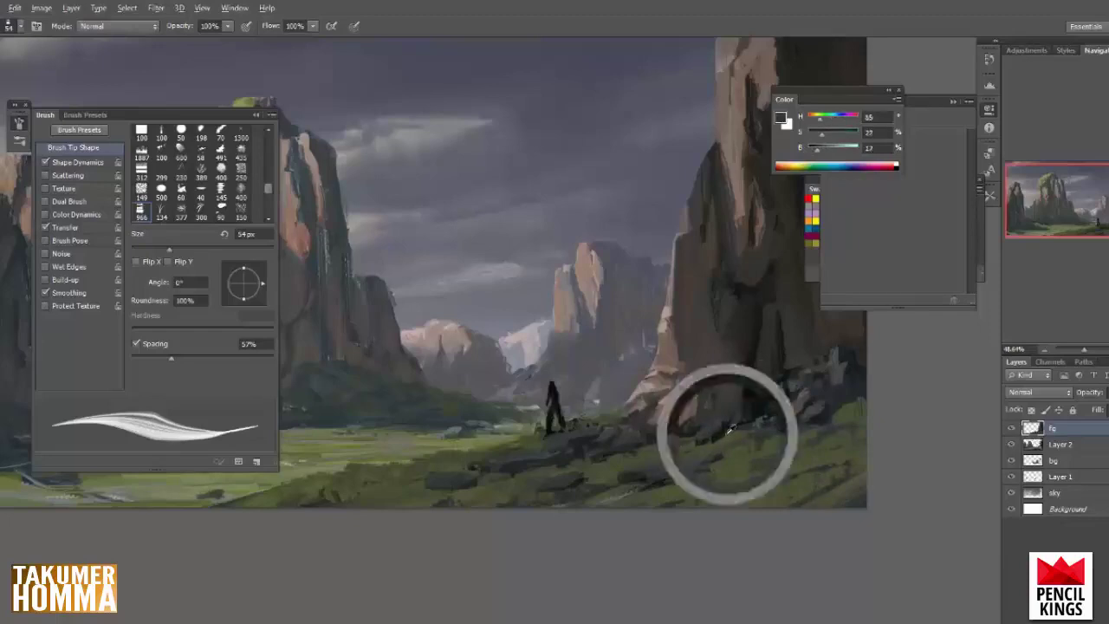
alt+click(741, 428)
drag(728, 430, 726, 431)
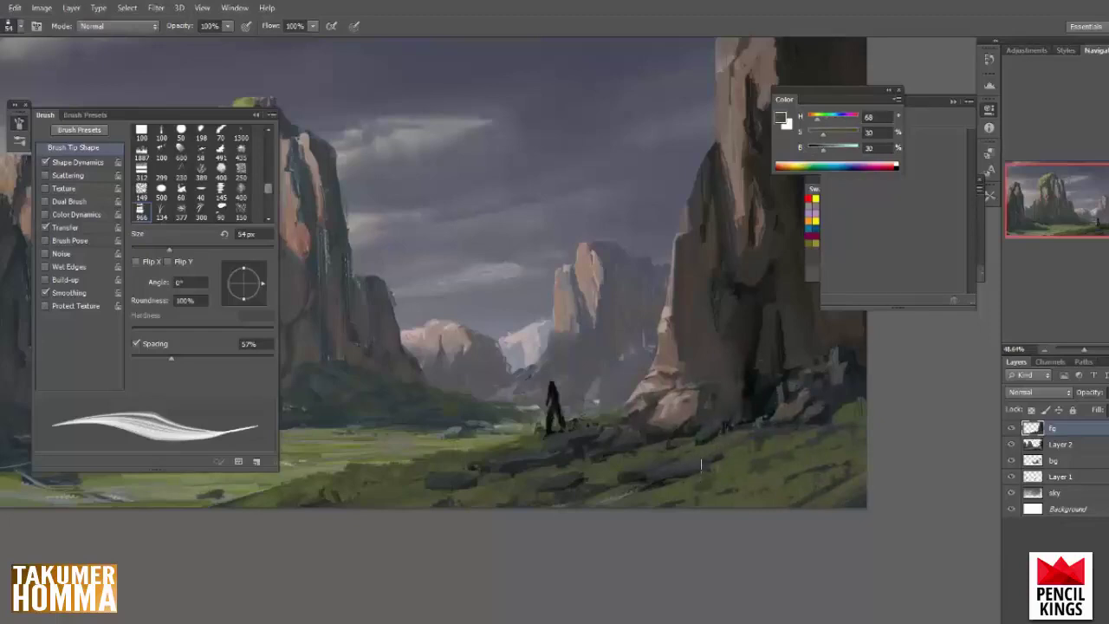
- Texture the grass around the slope's lower rocks with short strokes of olive green sampled from the surrounding ground
alt+click(687, 485)
alt+click(608, 464)
drag(624, 467, 623, 454)
drag(575, 455, 570, 466)
alt+click(493, 473)
mouse_move(530, 524)
mouse_down()
mouse_move(503, 525)
mouse_move(520, 528)
mouse_up()
drag(595, 546, 611, 541)
scroll(538, 511, up, 2)
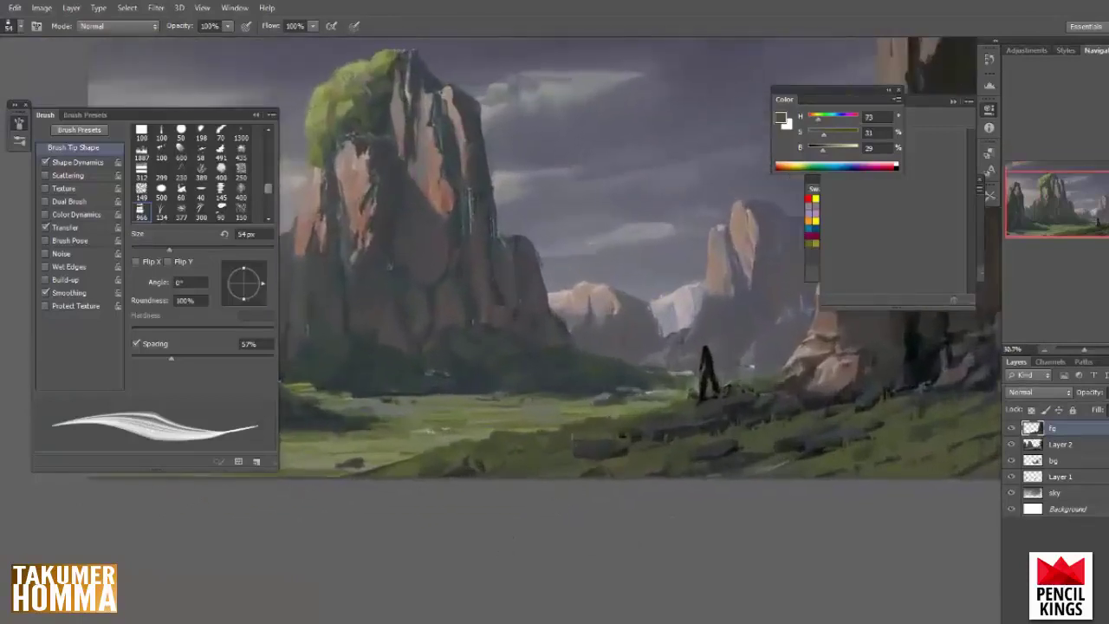
alt+click(563, 429)
drag(626, 449, 540, 496)
alt+click(553, 504)
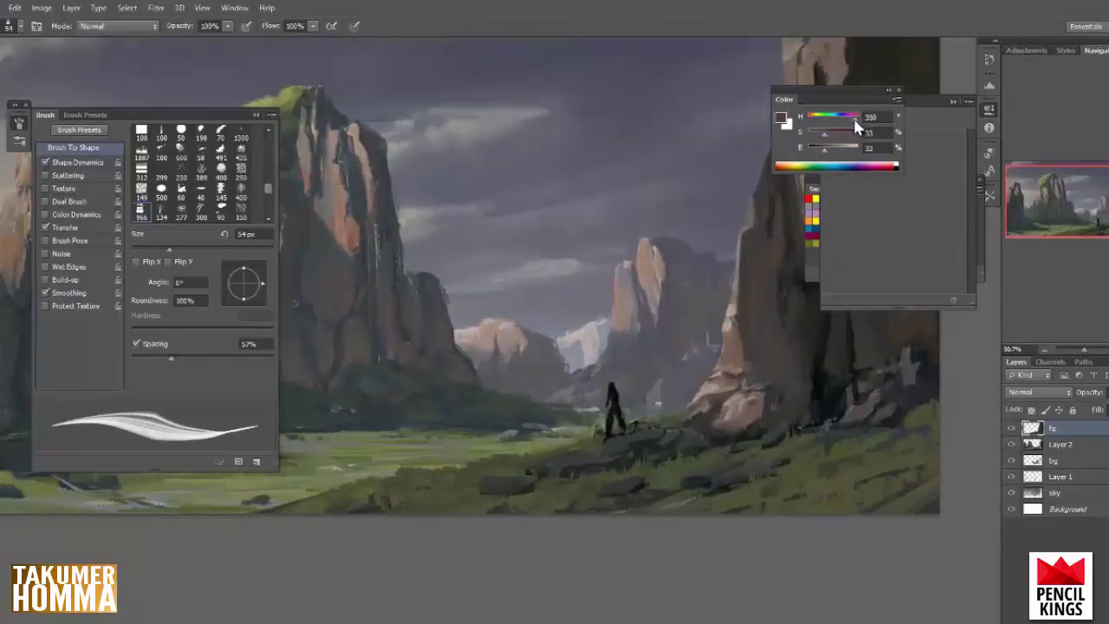
- Mix a dusty pink (H 329, S 43, B 55) and dab small flowers across the foreground grass
drag(855, 120, 852, 119)
click(836, 149)
click(822, 134)
click(830, 133)
drag(793, 497, 768, 497)
scroll(768, 497, up, 2)
mouse_move(473, 525)
mouse_down()
mouse_move(456, 525)
mouse_move(473, 529)
mouse_up()
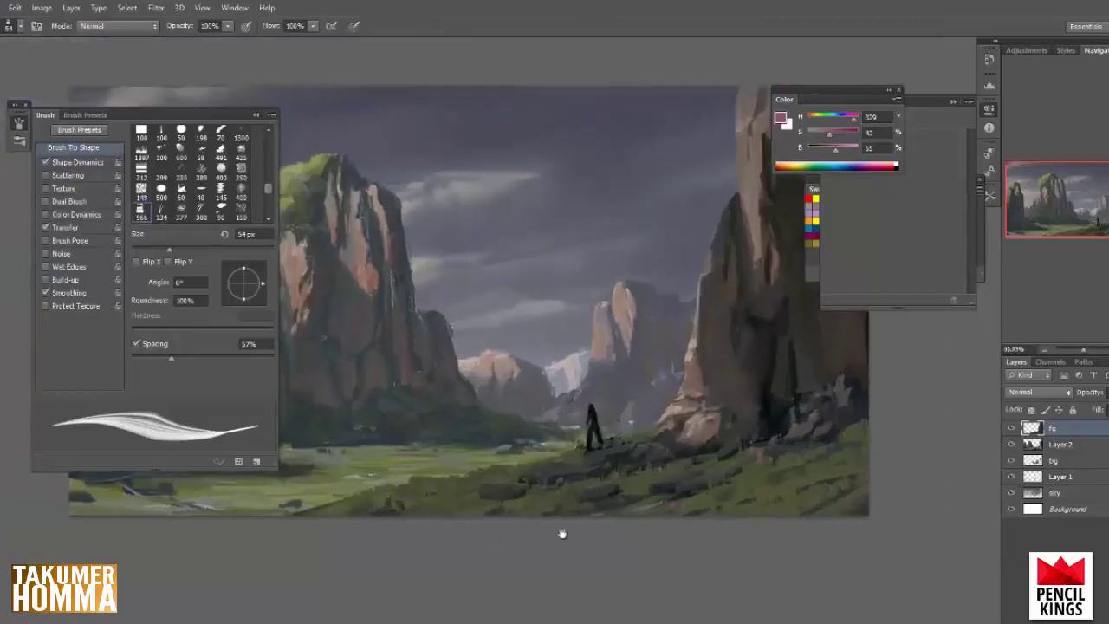
- Enlarge the brush to 257 px and rotate its tip to a nearly vertical angle
scroll(594, 525, up, 1)
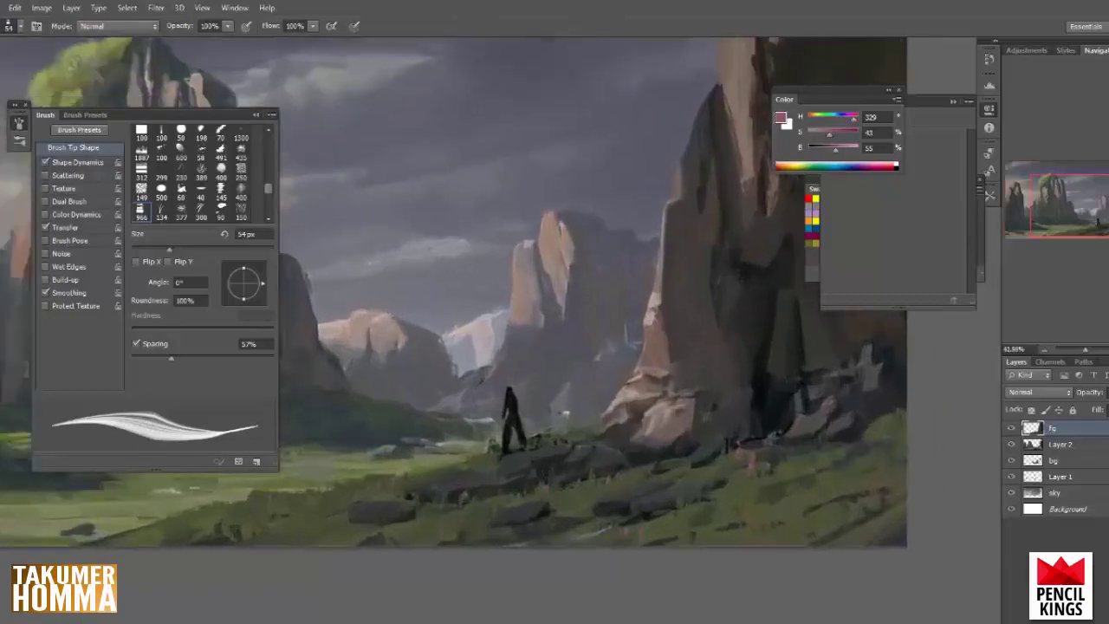
right_click(774, 429)
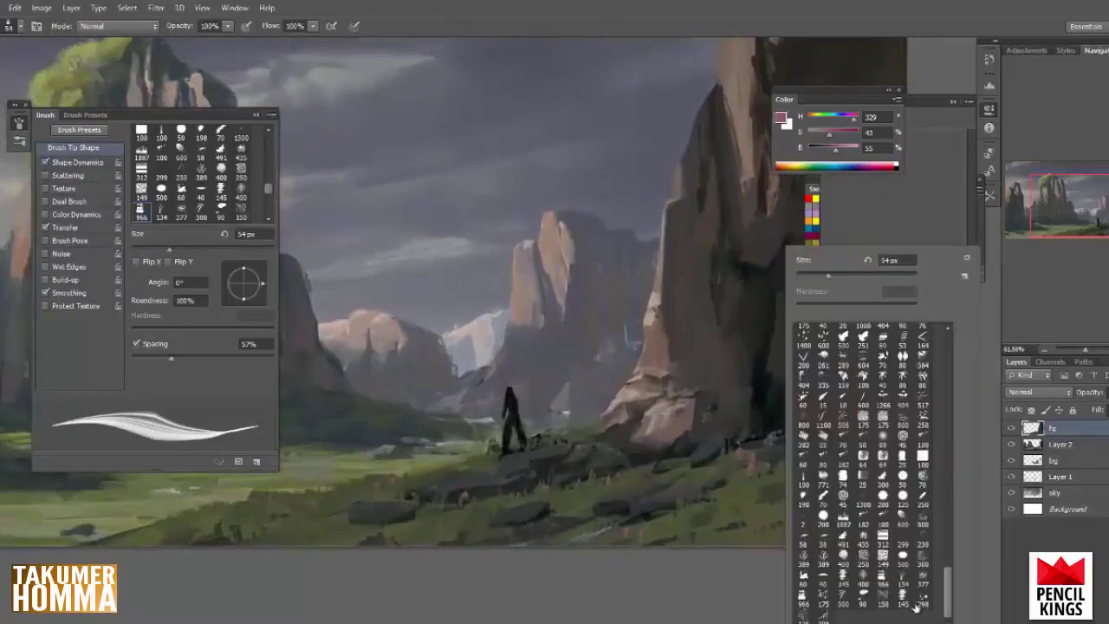
drag(829, 276, 846, 276)
click(890, 274)
click(258, 270)
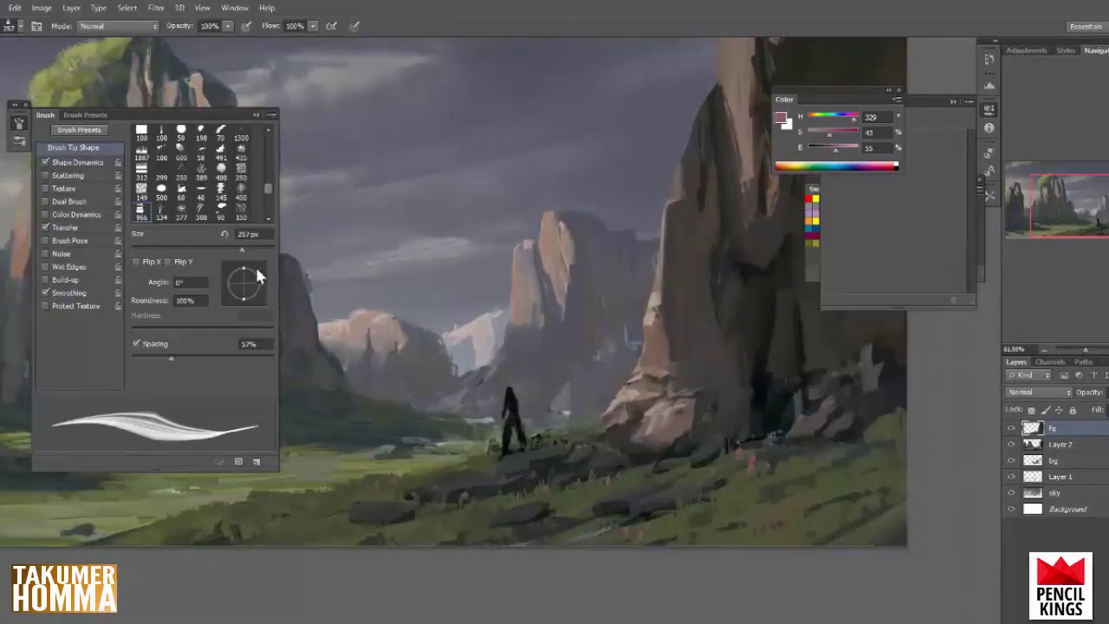
drag(257, 275, 244, 261)
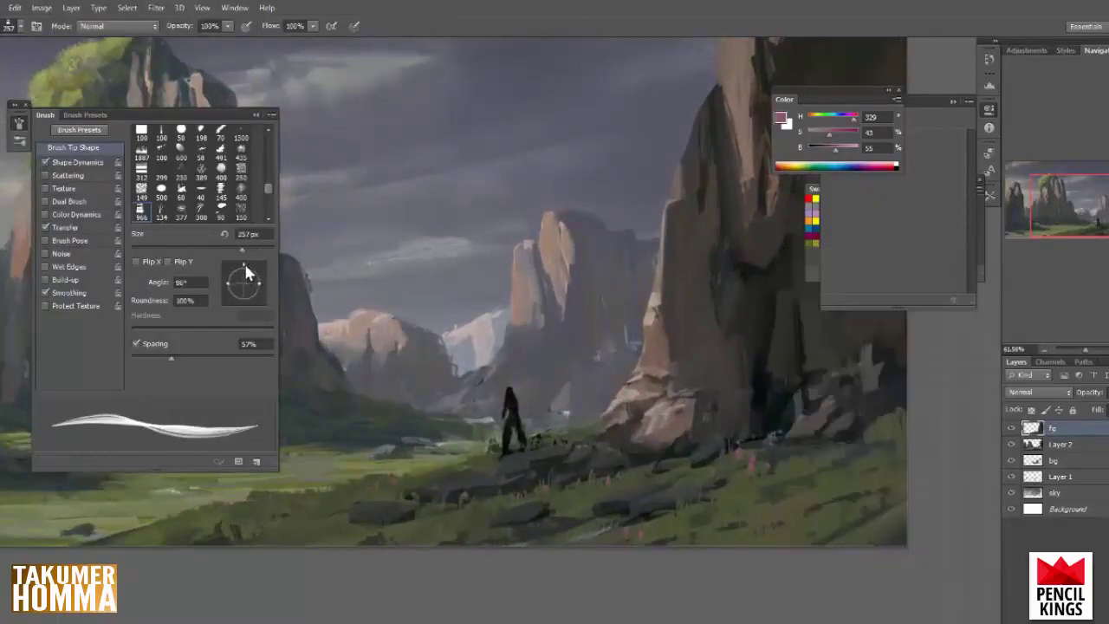
- Rotate the 255 px brush tip to 108° to follow the slope and sample an olive brown from the grass
alt+click(840, 445)
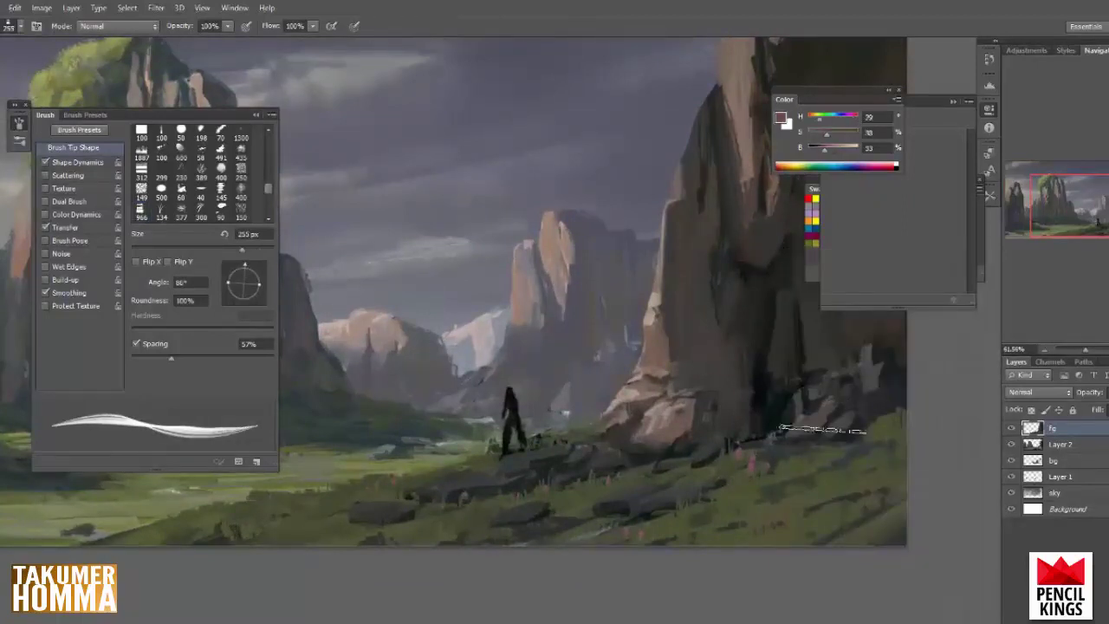
click(254, 266)
click(240, 274)
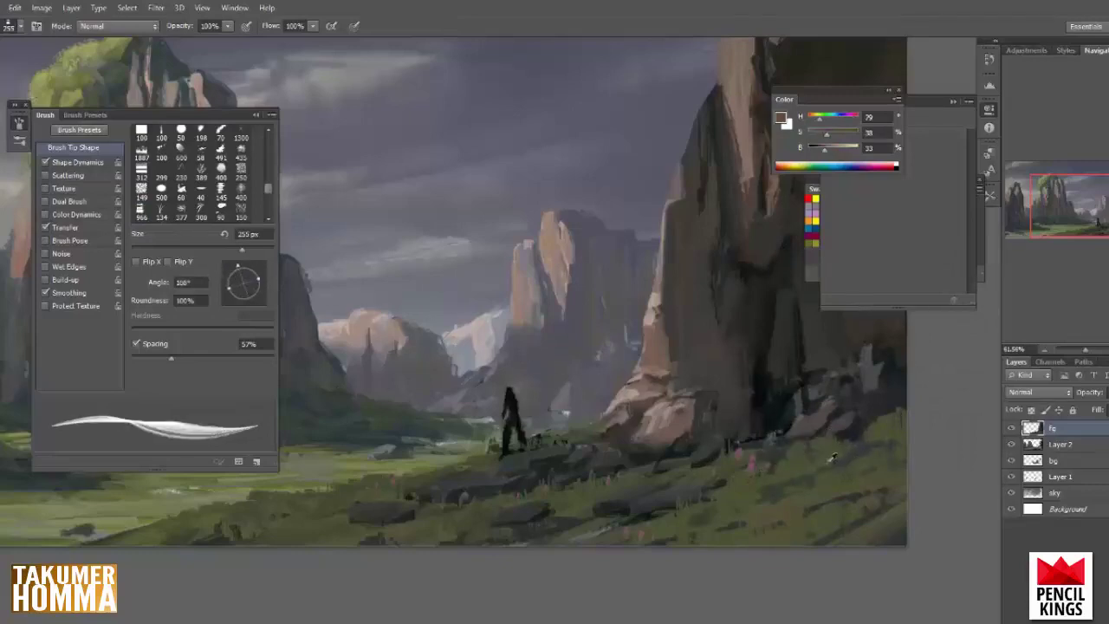
alt+click(827, 460)
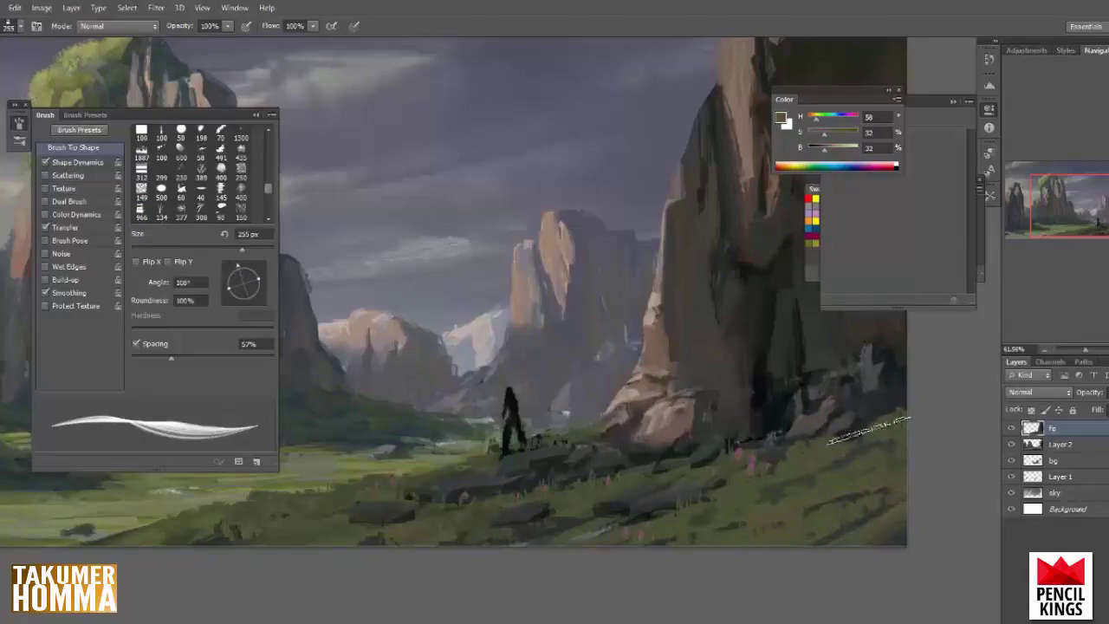